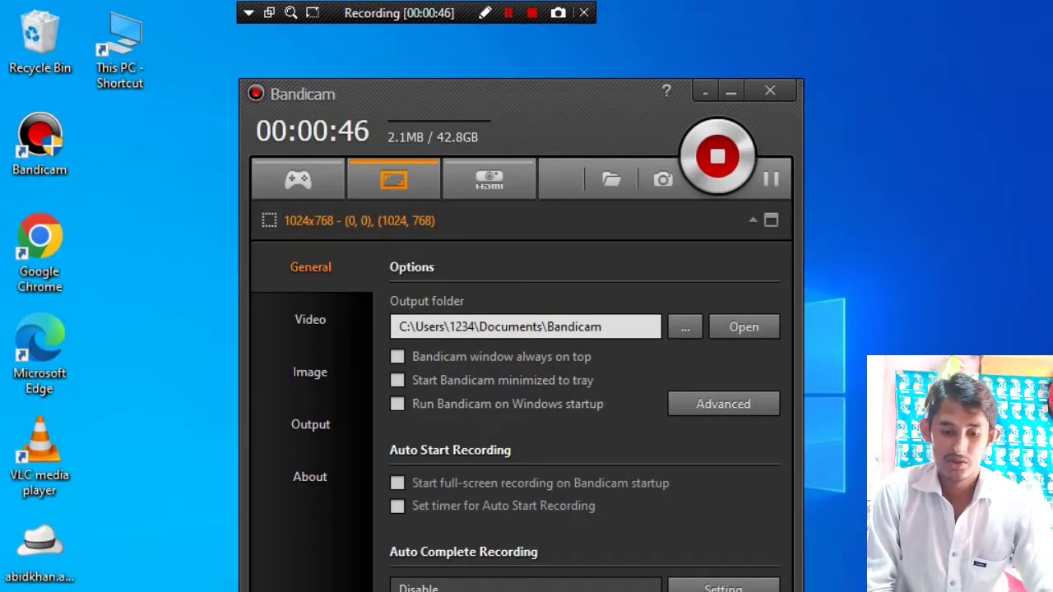
# Switch to the WordPress dashboard in Chrome, view the list of all posts and start a new post.
pyautogui.hotkey('alt', 'Tab')
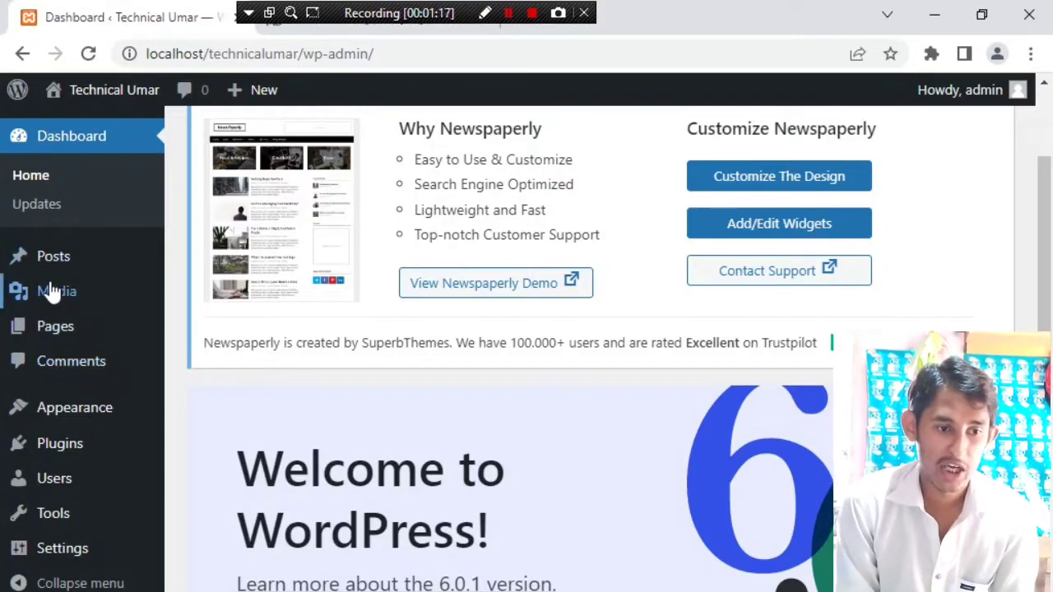
pyautogui.moveTo(97, 257)
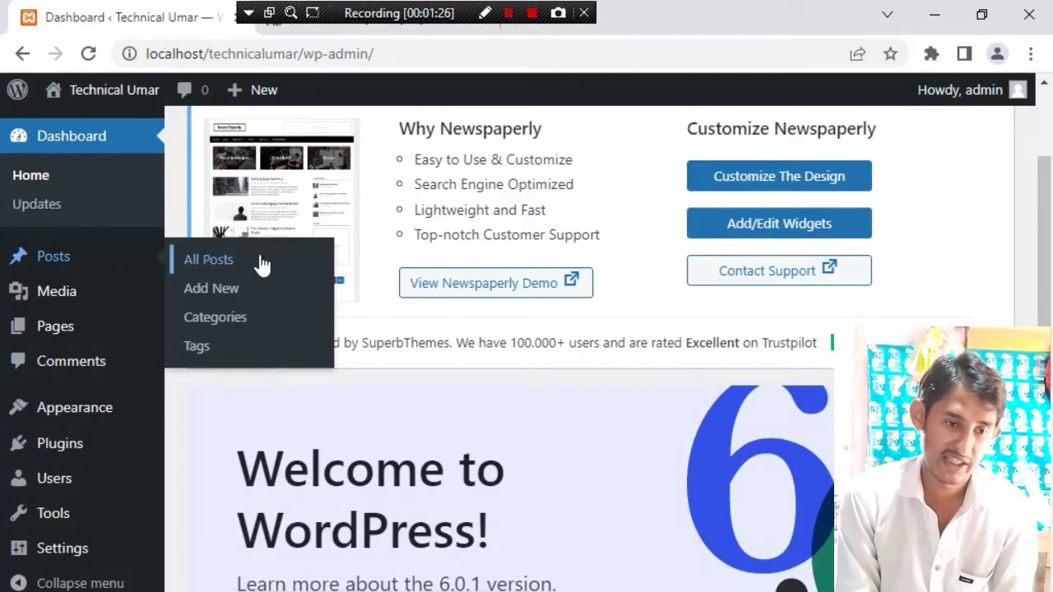
pyautogui.click(200, 264)
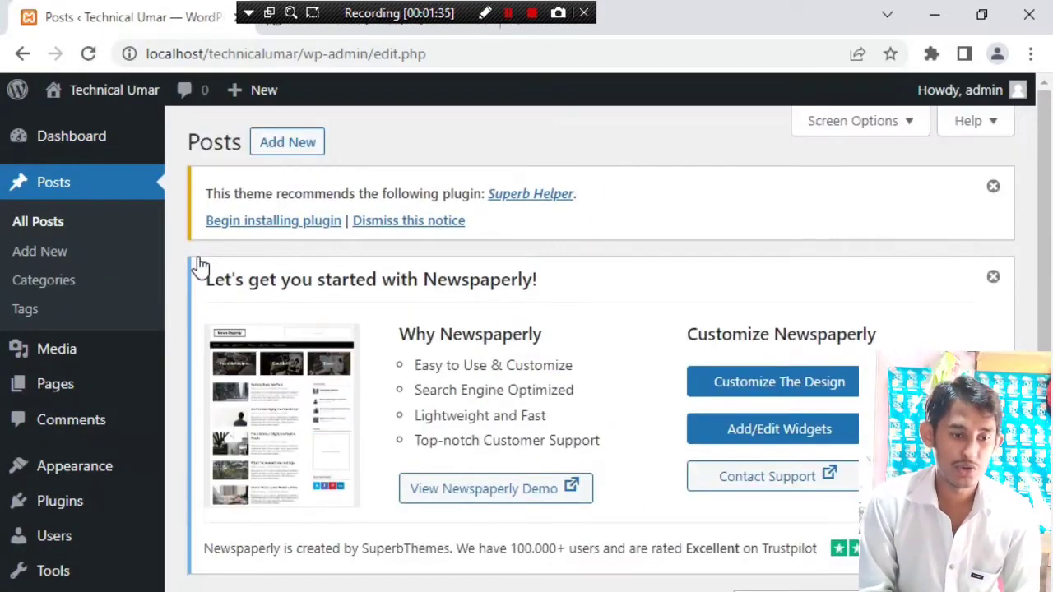
pyautogui.scroll(-2, 200, 264)
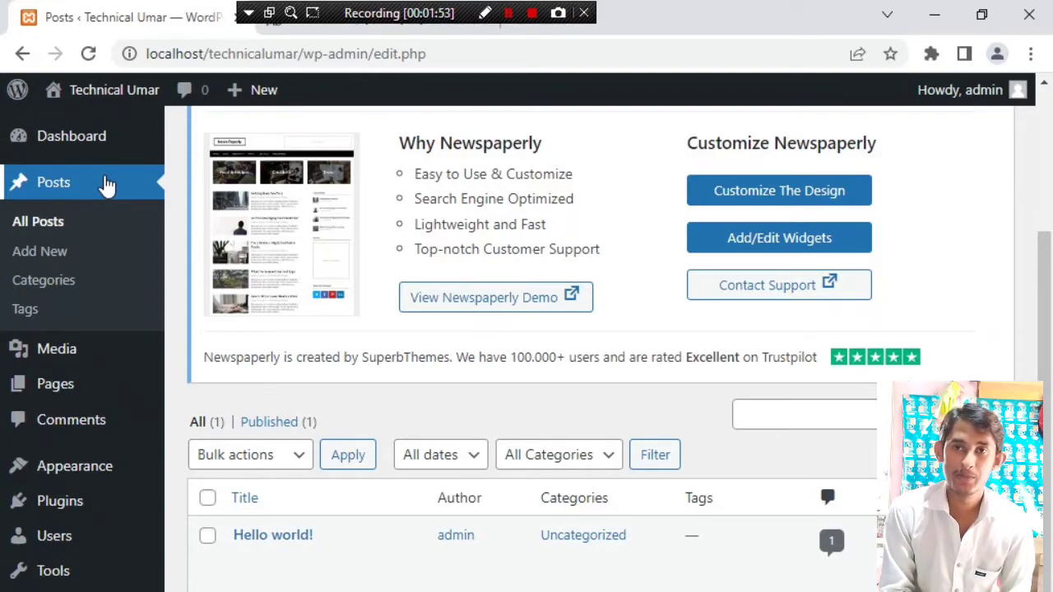
pyautogui.click(51, 251)
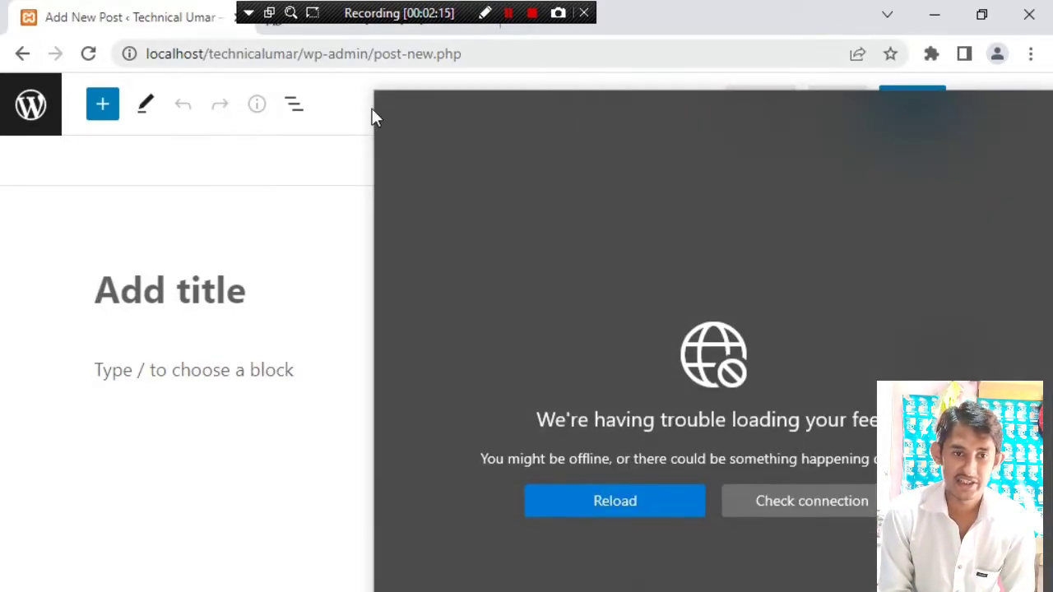
pyautogui.click(329, 436)
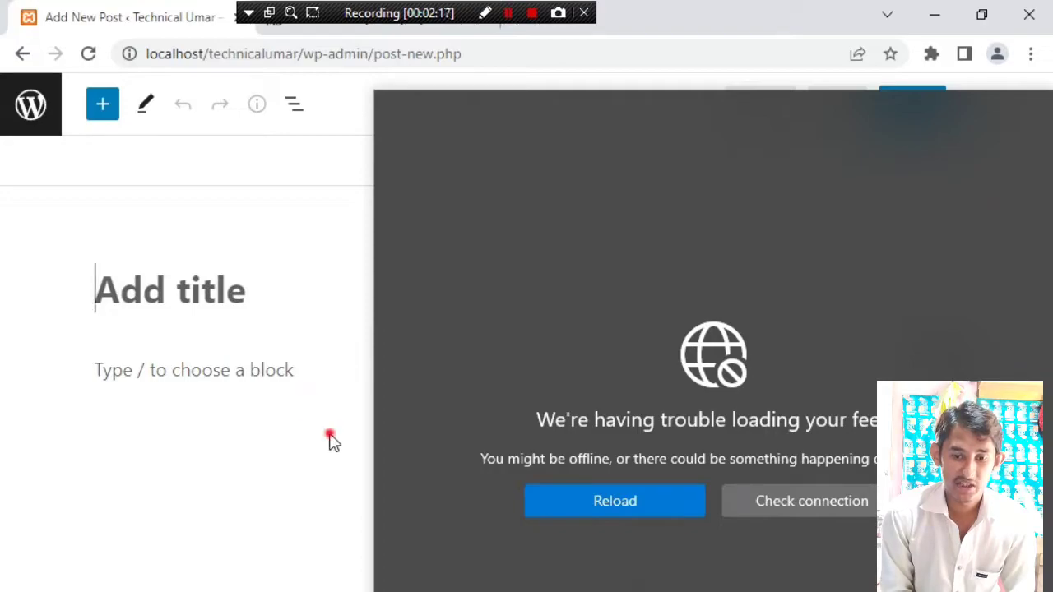
# Copy the WebMD article's headline "6 Natural Beauty Tips for Women" and paste it as the new post's title.
pyautogui.click(322, 31)
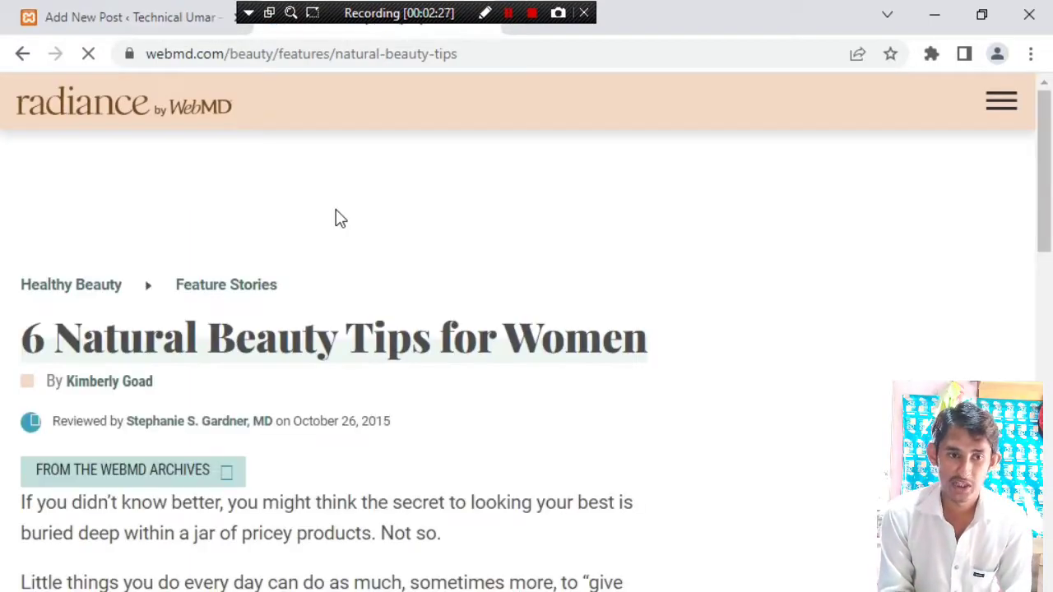
pyautogui.moveTo(16, 333); pyautogui.dragTo(648, 355)
pyautogui.rightClick(648, 354)
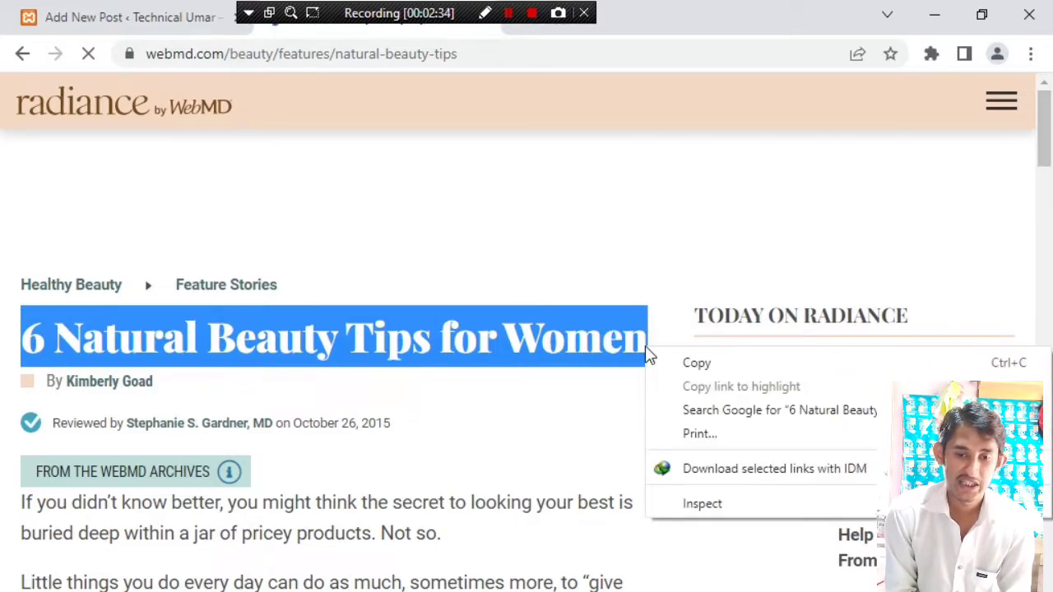
pyautogui.click(691, 368)
pyautogui.click(141, 15)
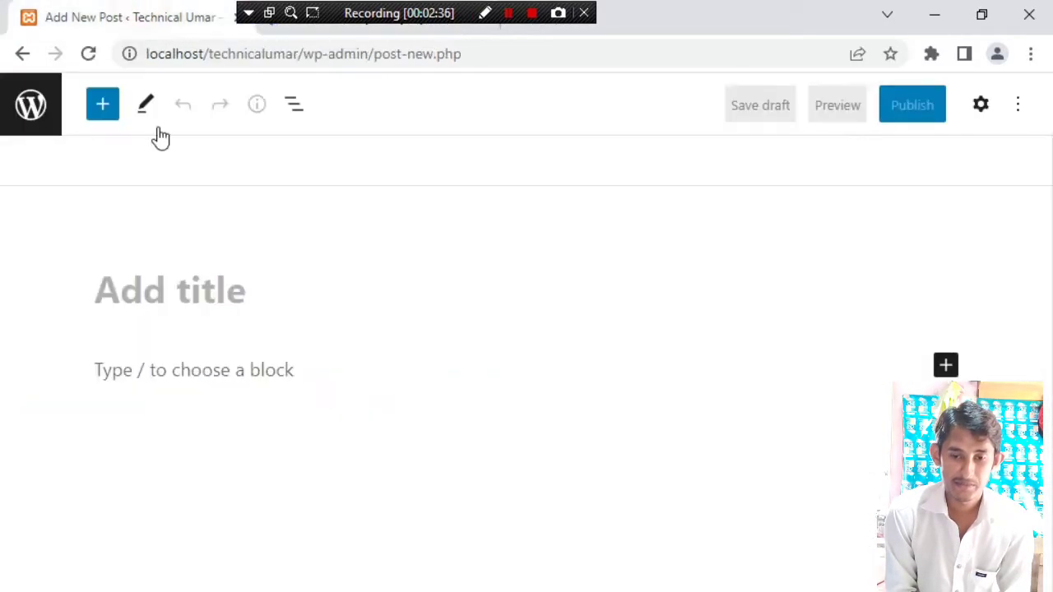
pyautogui.click(201, 303)
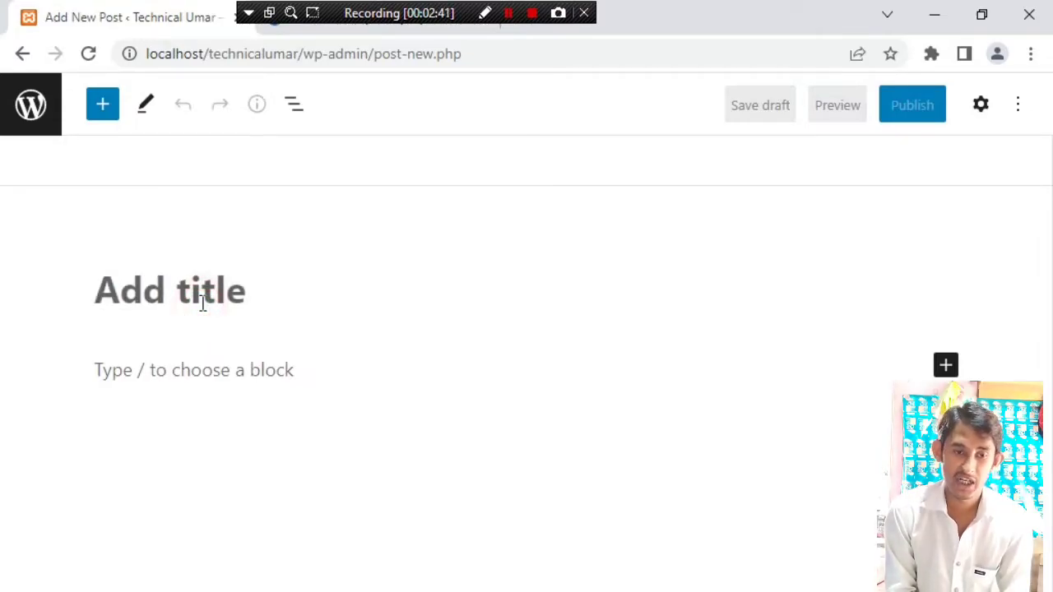
pyautogui.hotkey('ctrl', 'v')
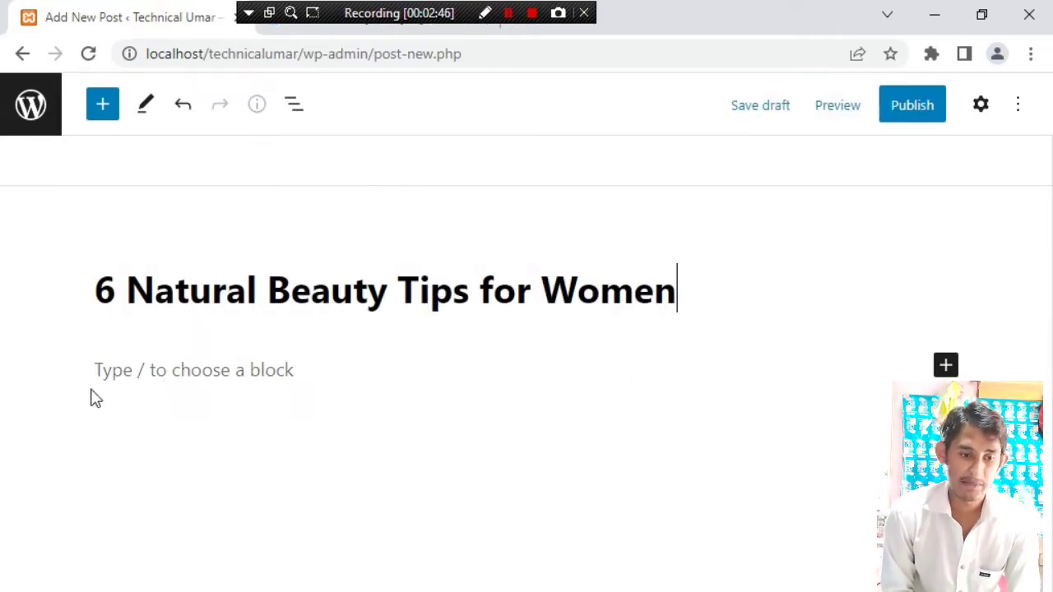
# Copy the WebMD article text from its introduction through "The culprit? The stress hormone cortisol." and paste it into the post body.
pyautogui.click(344, 29)
pyautogui.scroll(-7, 318, 294)
pyautogui.scroll(4, 101, 389)
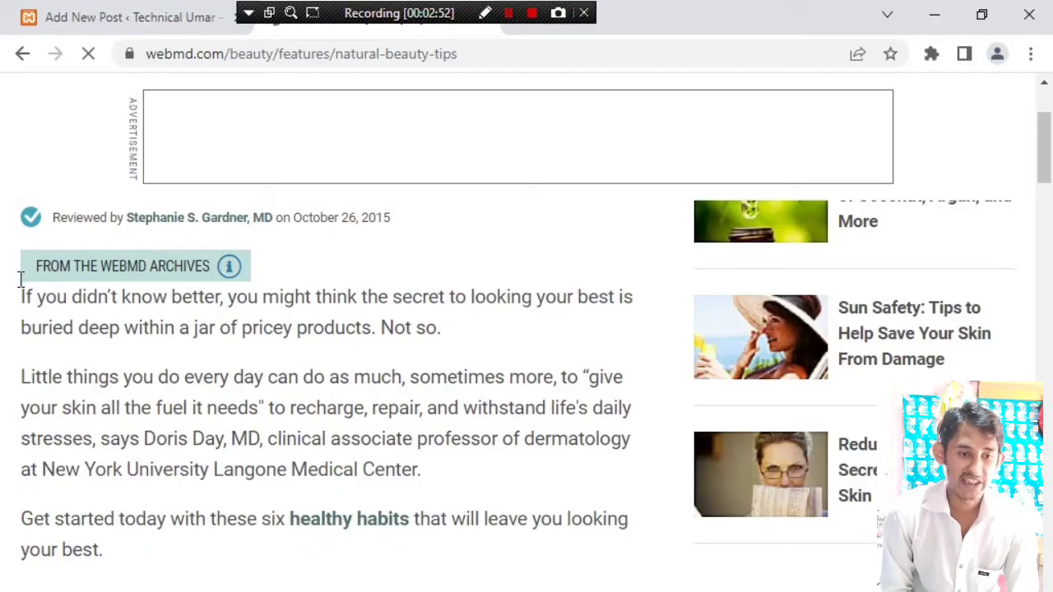
pyautogui.moveTo(21, 297); pyautogui.dragTo(460, 585)
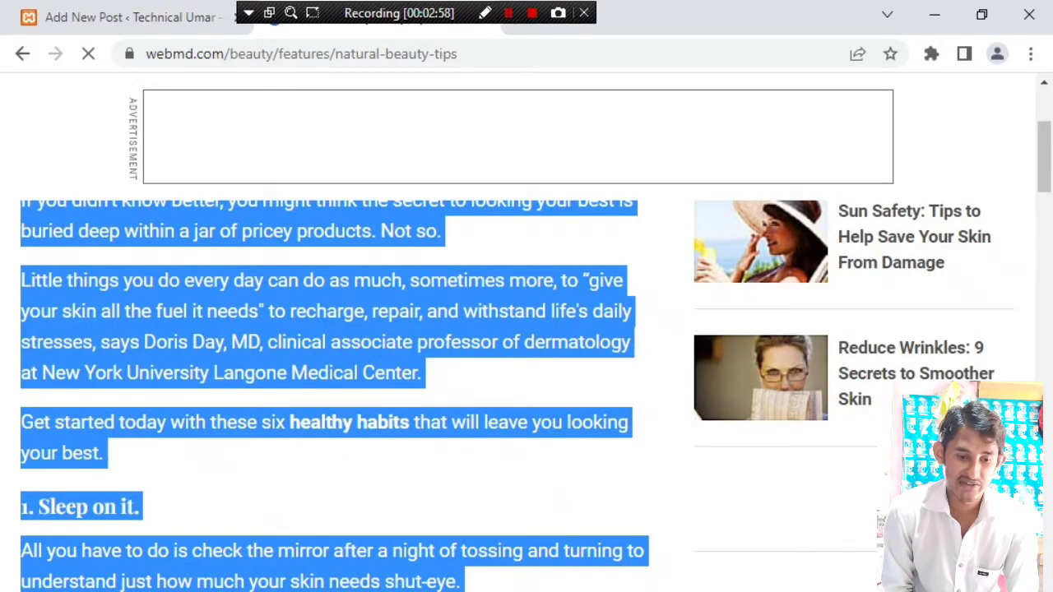
pyautogui.moveTo(460, 586); pyautogui.dragTo(600, 588)
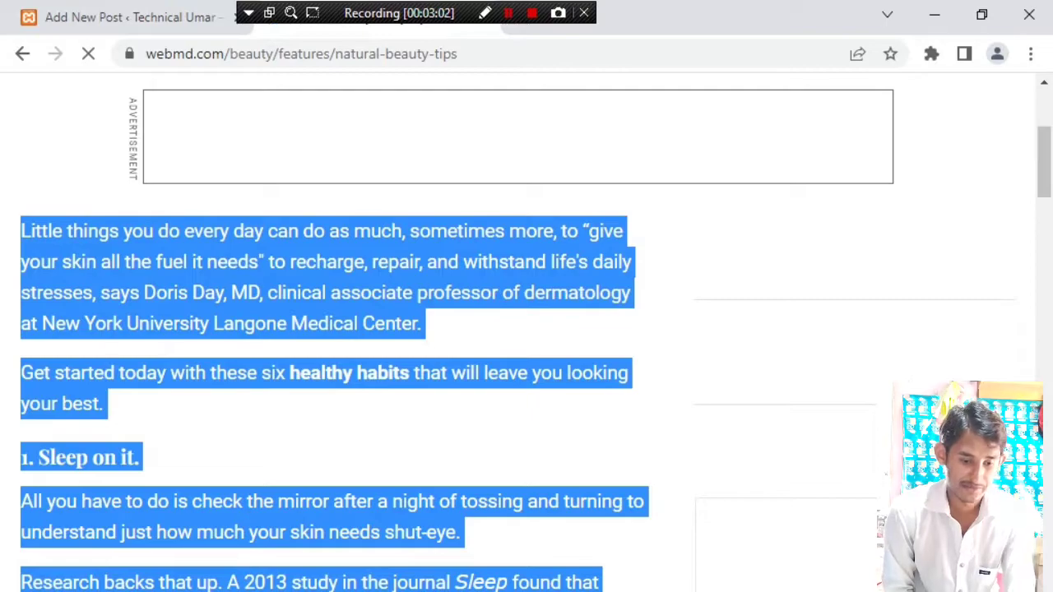
pyautogui.click(197, 12)
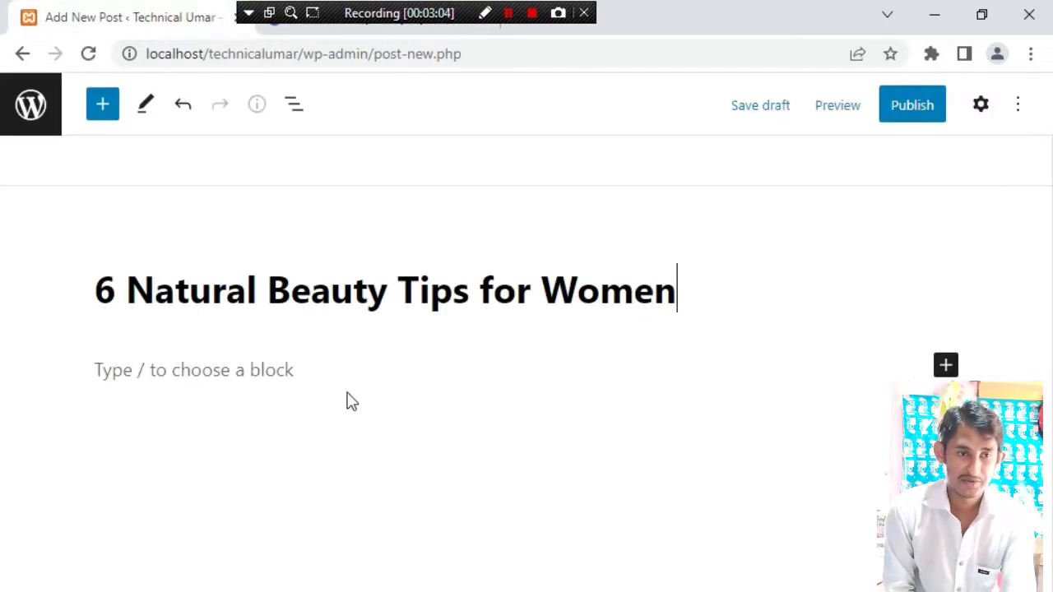
pyautogui.click(315, 365)
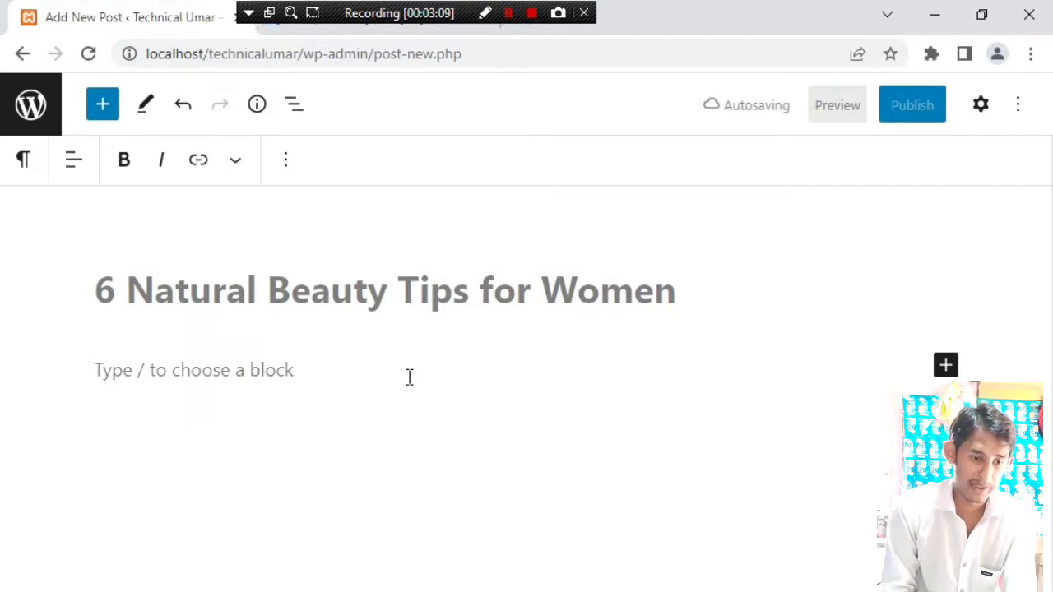
pyautogui.hotkey('ctrl', 'v')
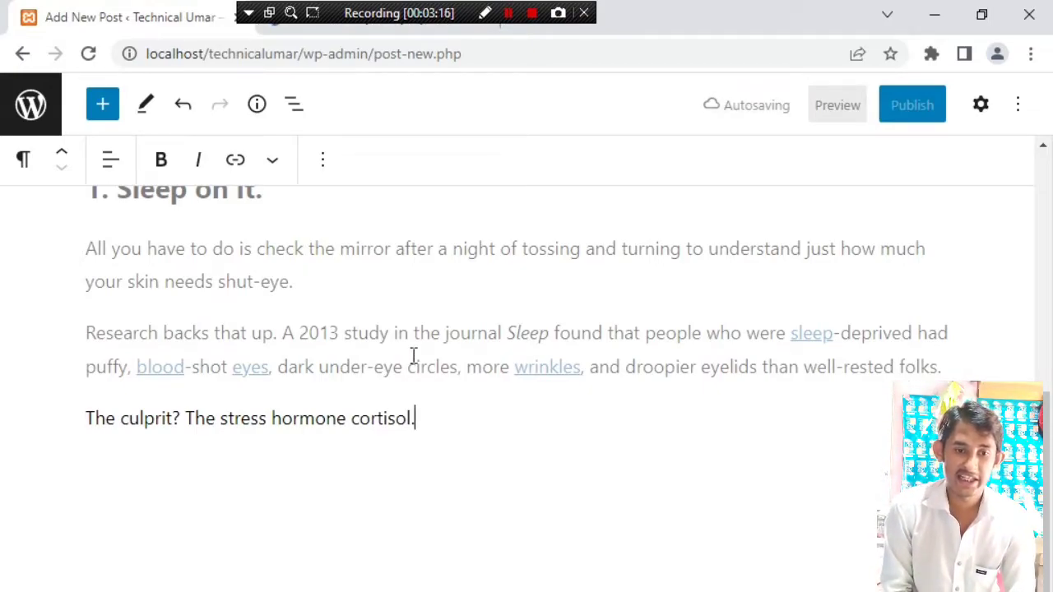
# Make the first paragraph under the heading "1. Sleep on it." bold and italic.
pyautogui.scroll(5, 413, 356)
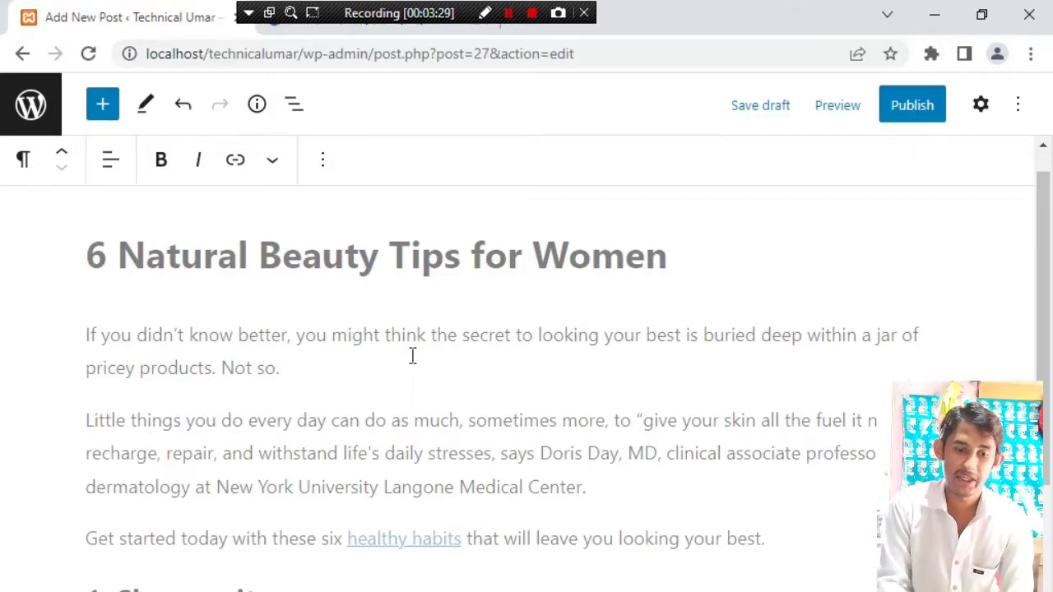
pyautogui.scroll(-5, 446, 480)
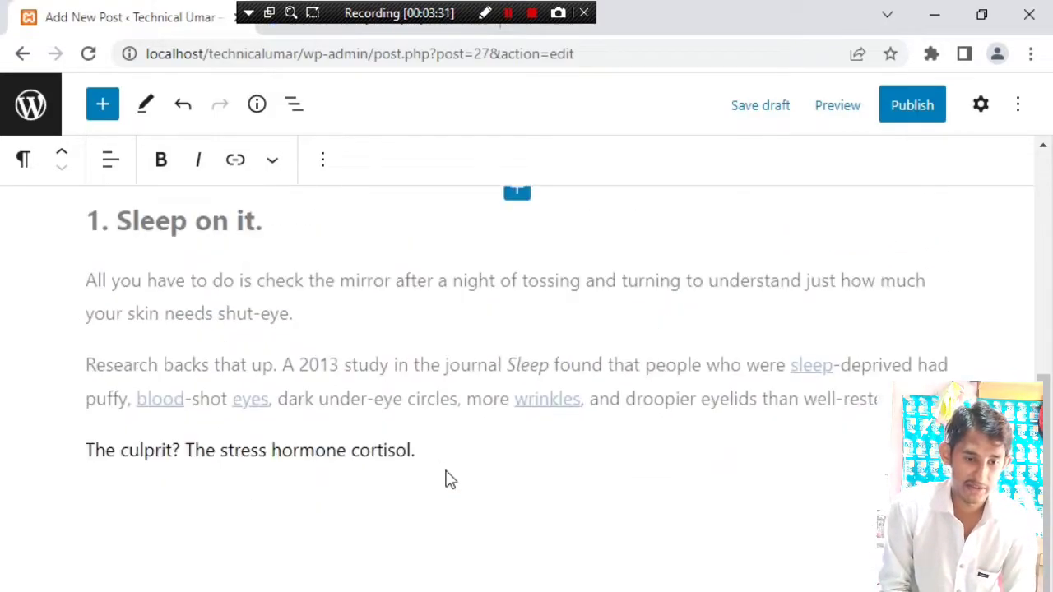
pyautogui.scroll(5, 446, 472)
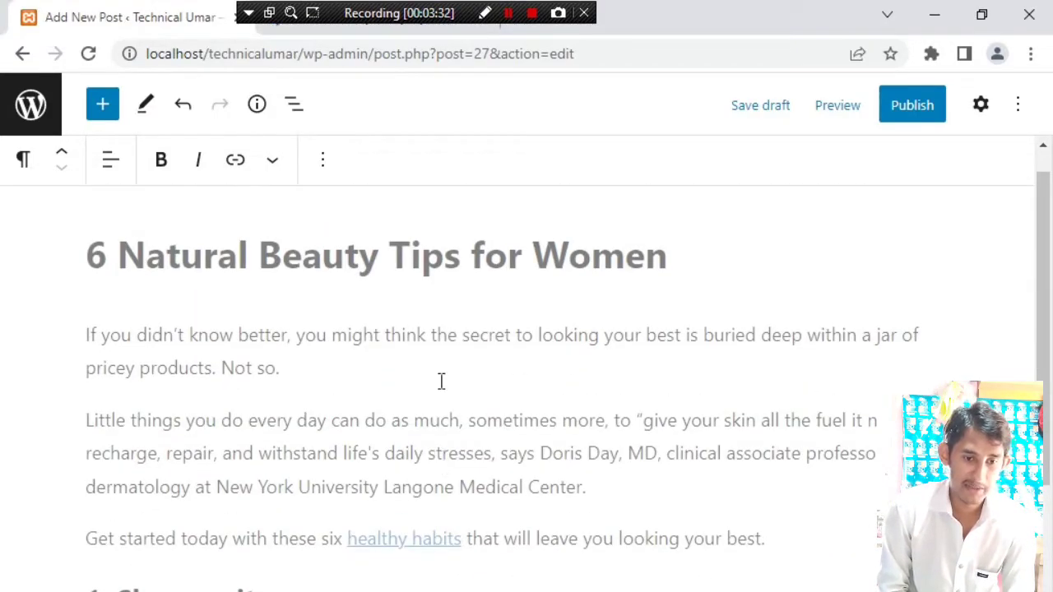
pyautogui.scroll(-5, 441, 381)
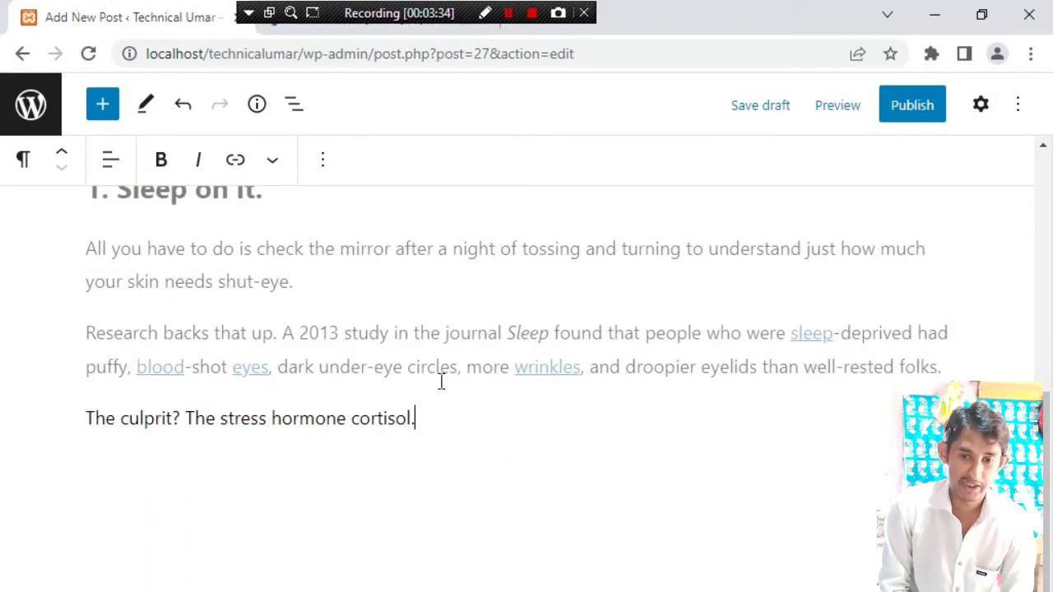
pyautogui.scroll(5, 441, 380)
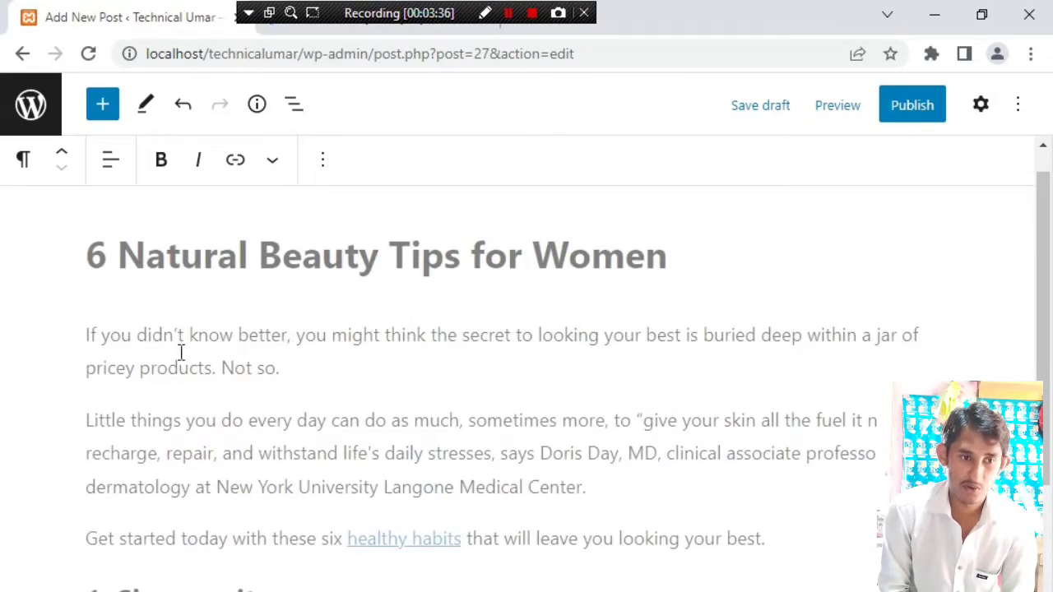
pyautogui.scroll(-3, 271, 583)
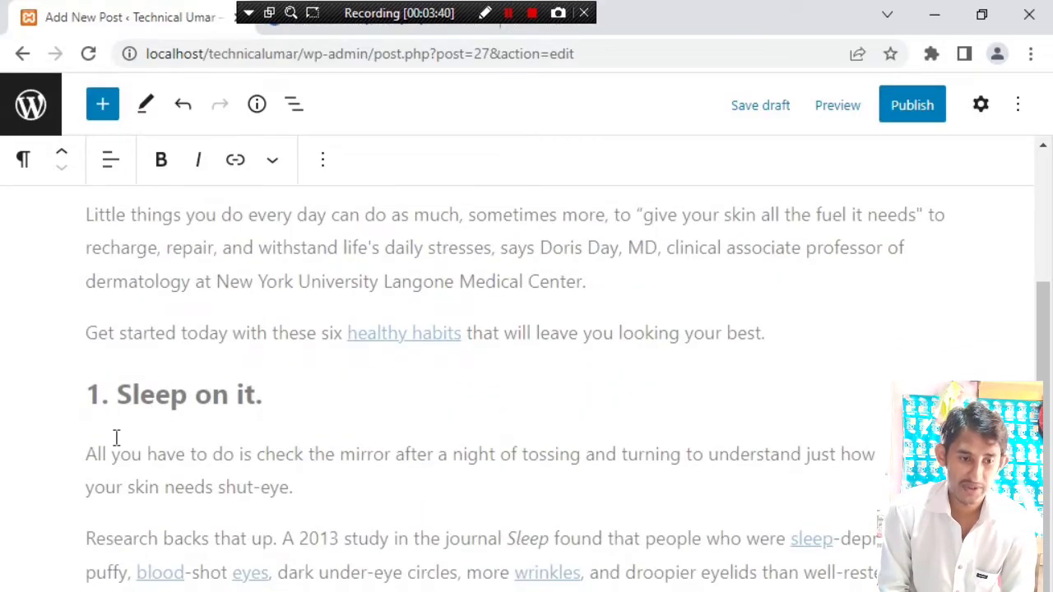
pyautogui.click(86, 454)
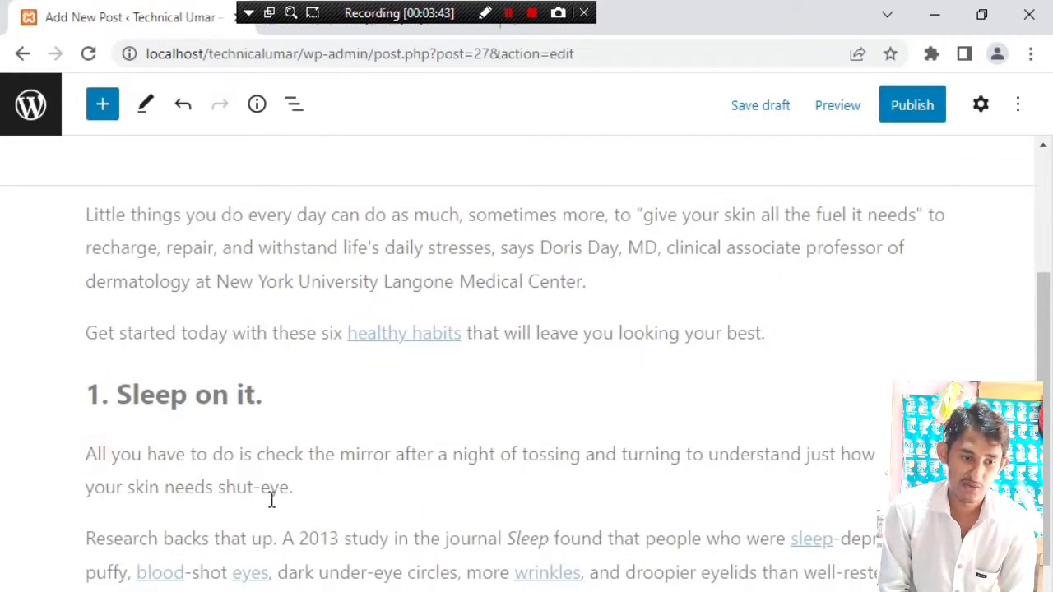
pyautogui.moveTo(304, 490); pyautogui.dragTo(80, 459)
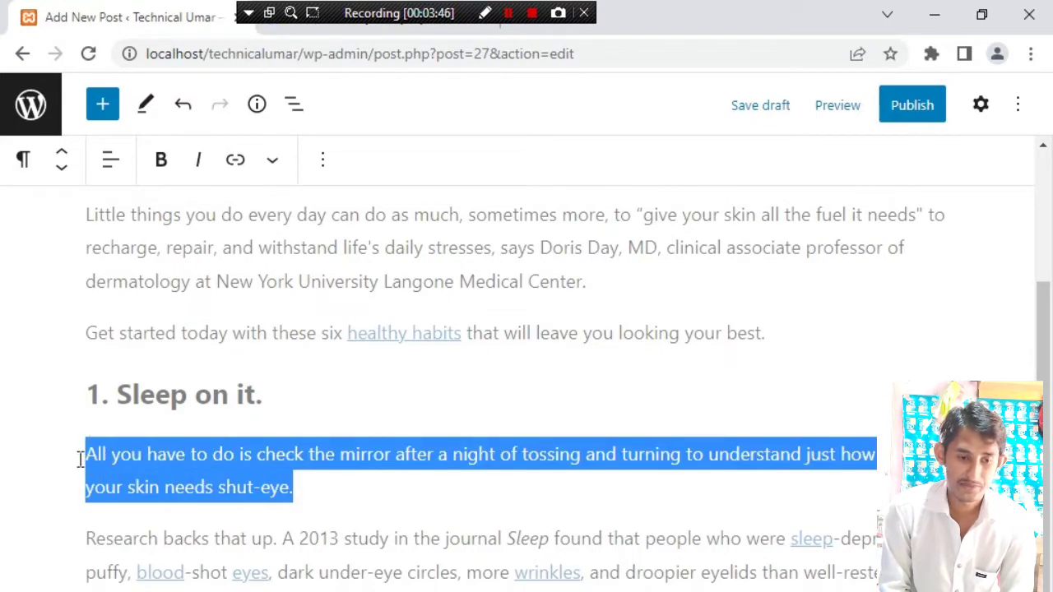
pyautogui.click(161, 159)
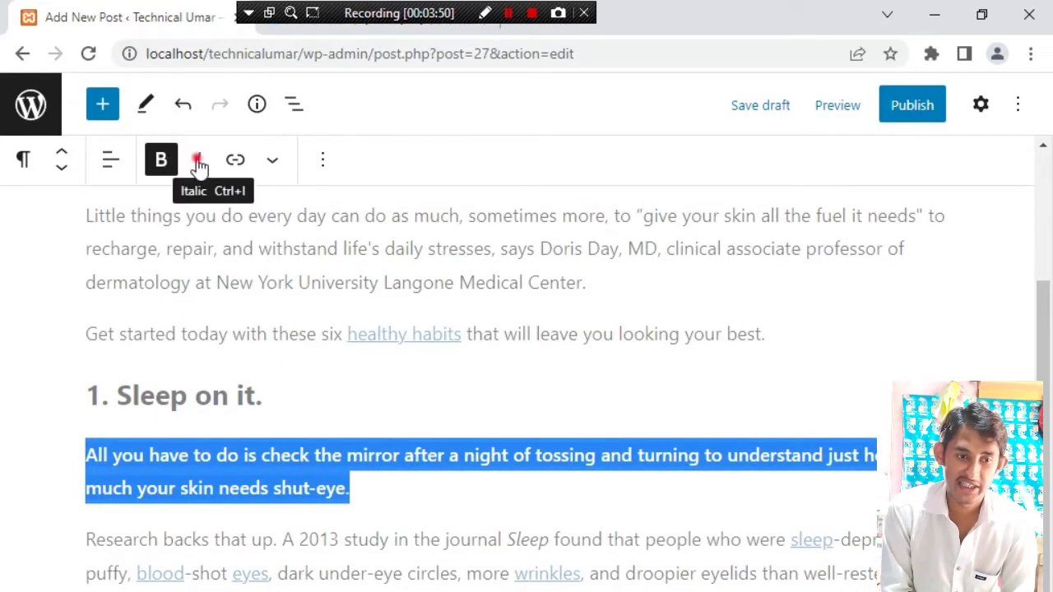
pyautogui.click(199, 162)
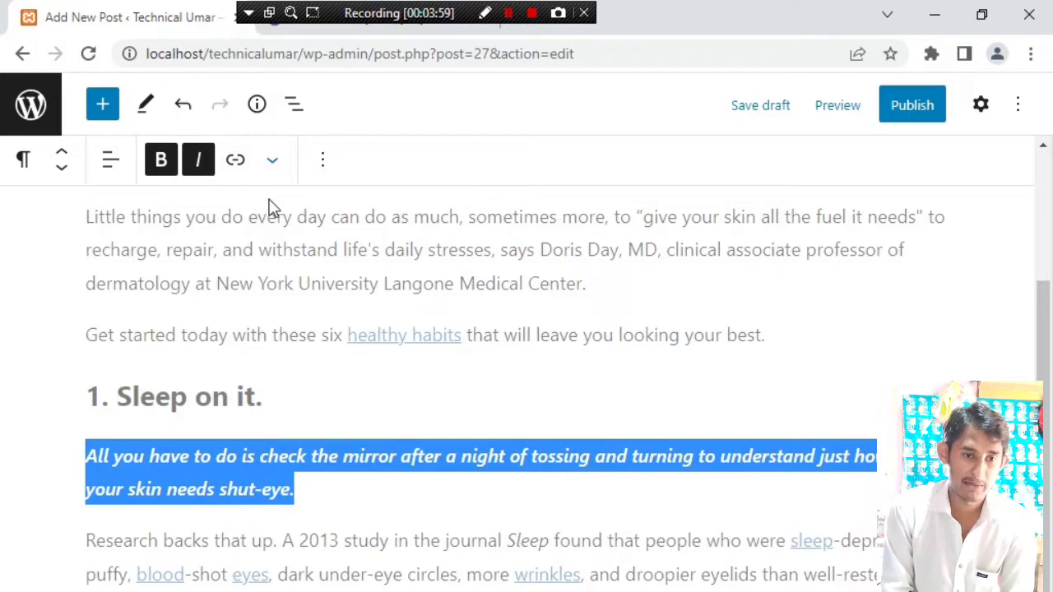
pyautogui.click(274, 158)
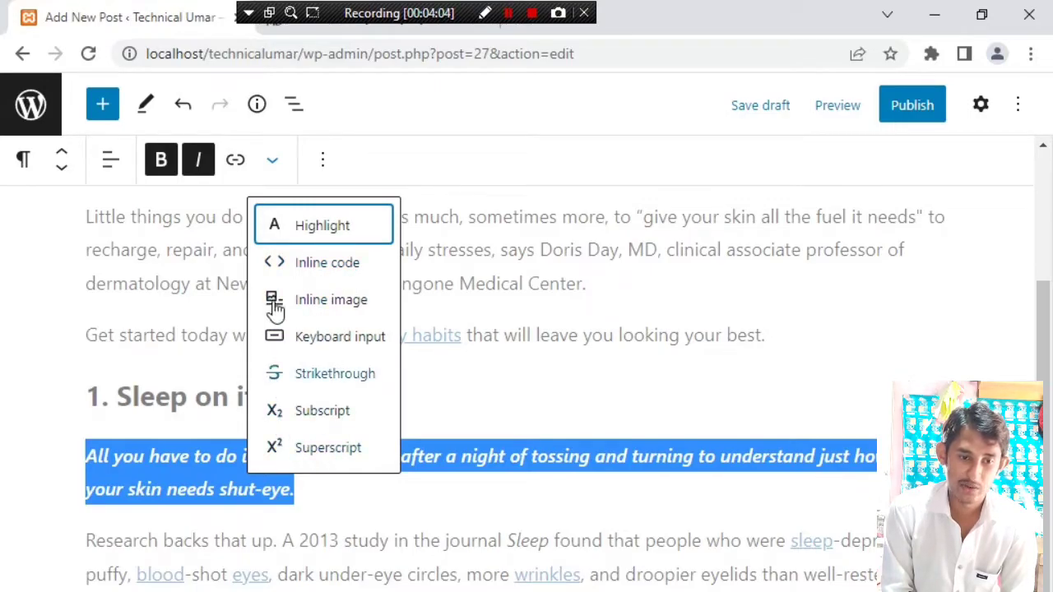
pyautogui.click(589, 406)
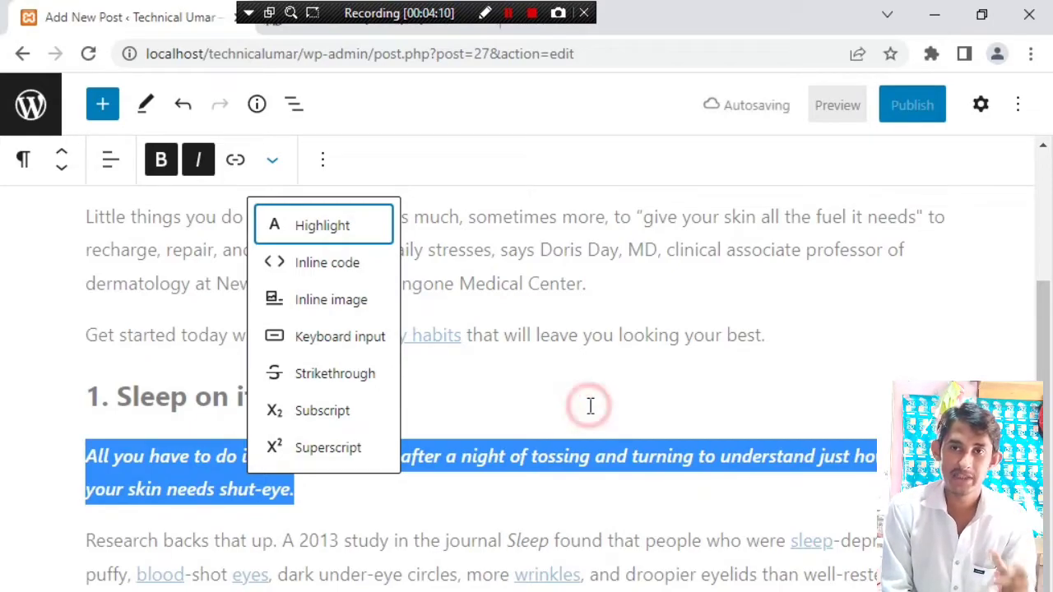
pyautogui.scroll(-2, 590, 407)
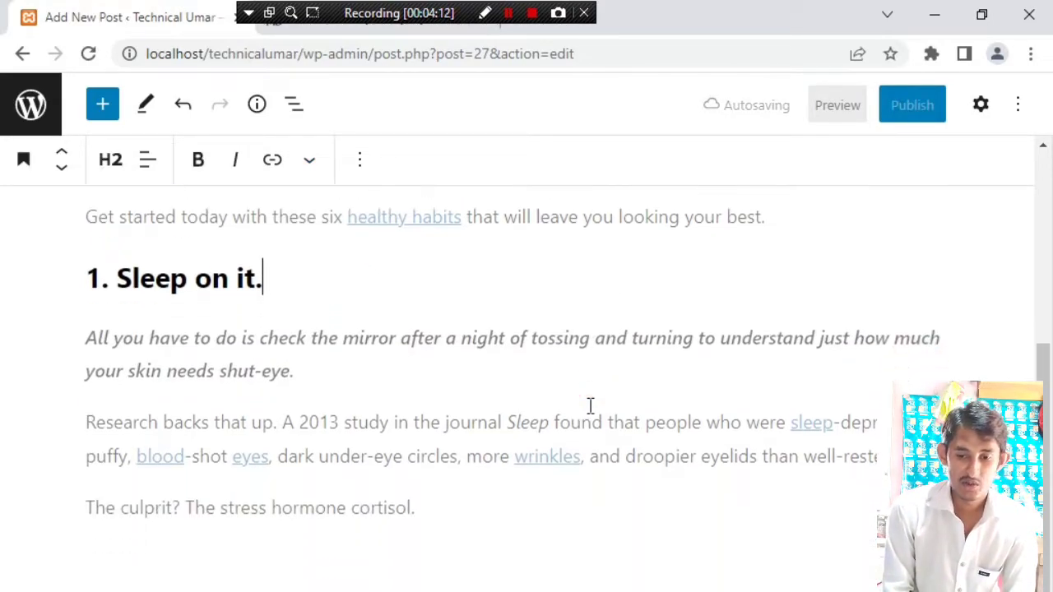
pyautogui.scroll(2, 590, 407)
pyautogui.scroll(3, 589, 406)
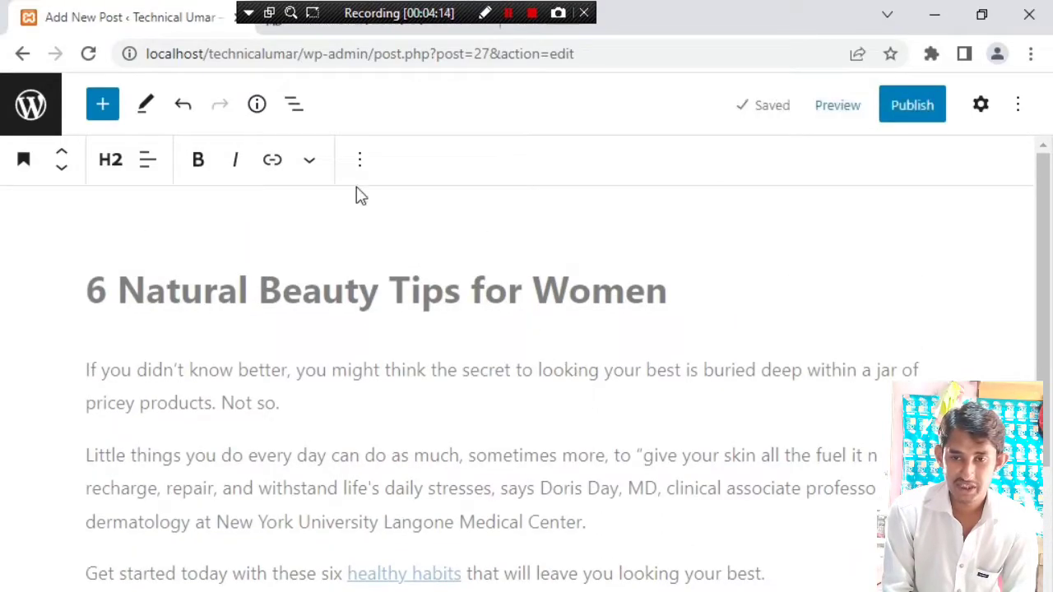
pyautogui.click(351, 165)
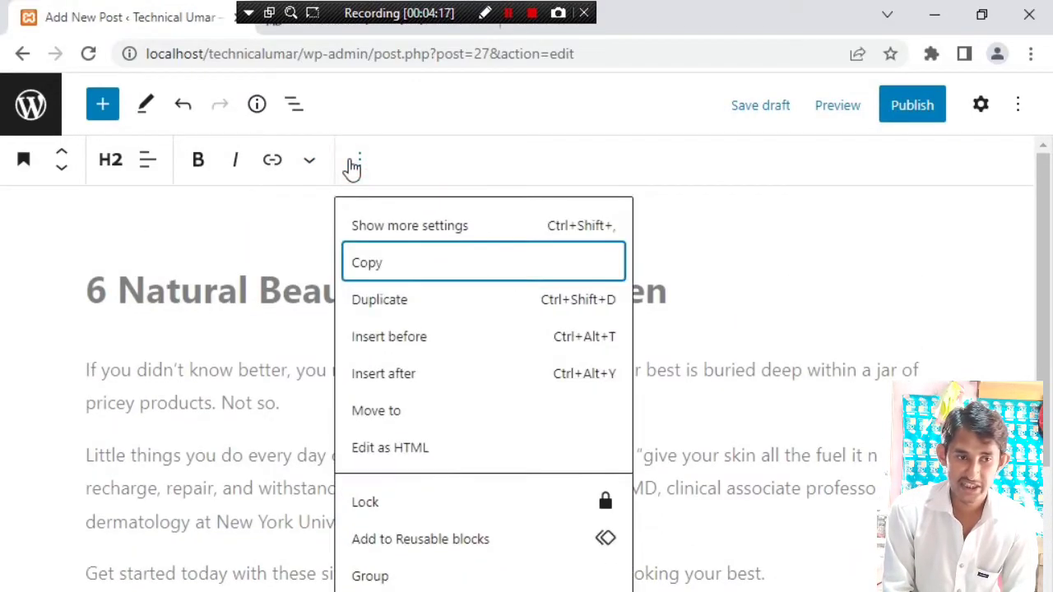
pyautogui.click(897, 222)
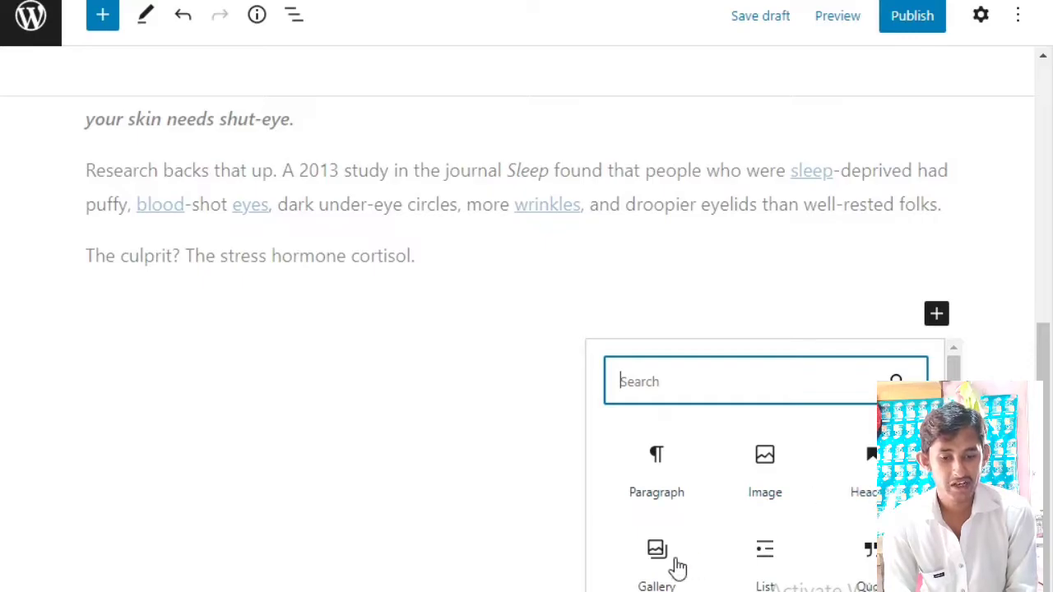
# Insert an image block after the paragraph "The culprit? The stress hormone cortisol." and upload the image file 20220224_073624 into it.
pyautogui.click(777, 481)
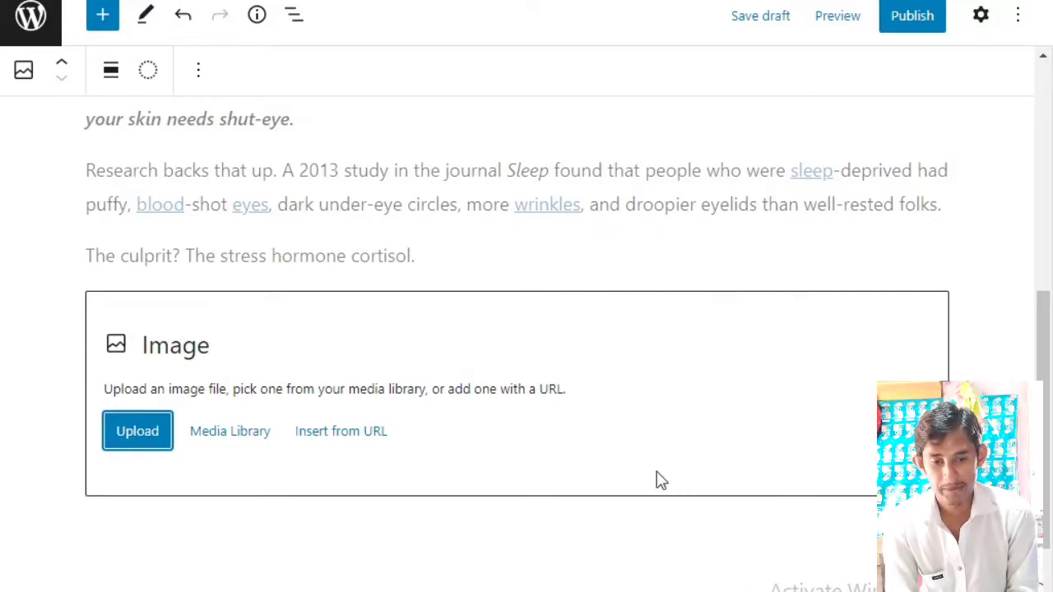
pyautogui.click(138, 441)
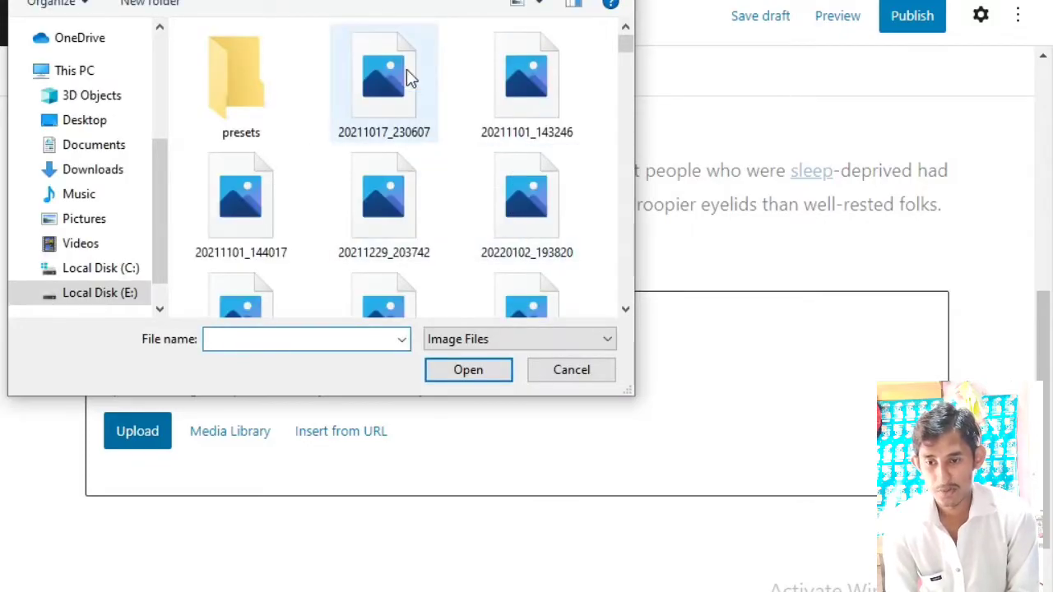
pyautogui.click(625, 43)
pyautogui.moveTo(633, 85); pyautogui.dragTo(623, 297)
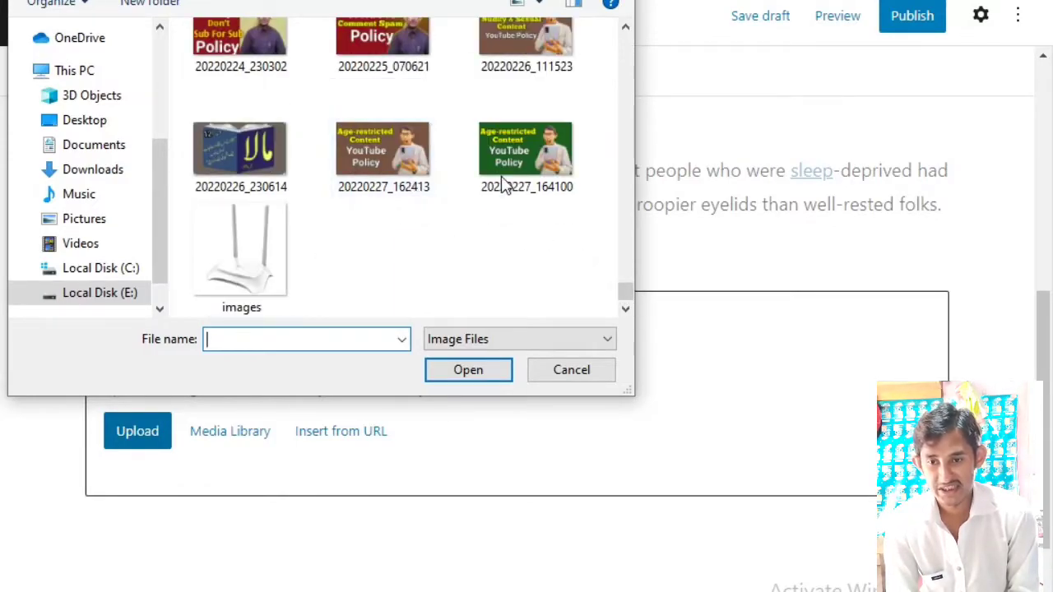
pyautogui.scroll(2, 521, 156)
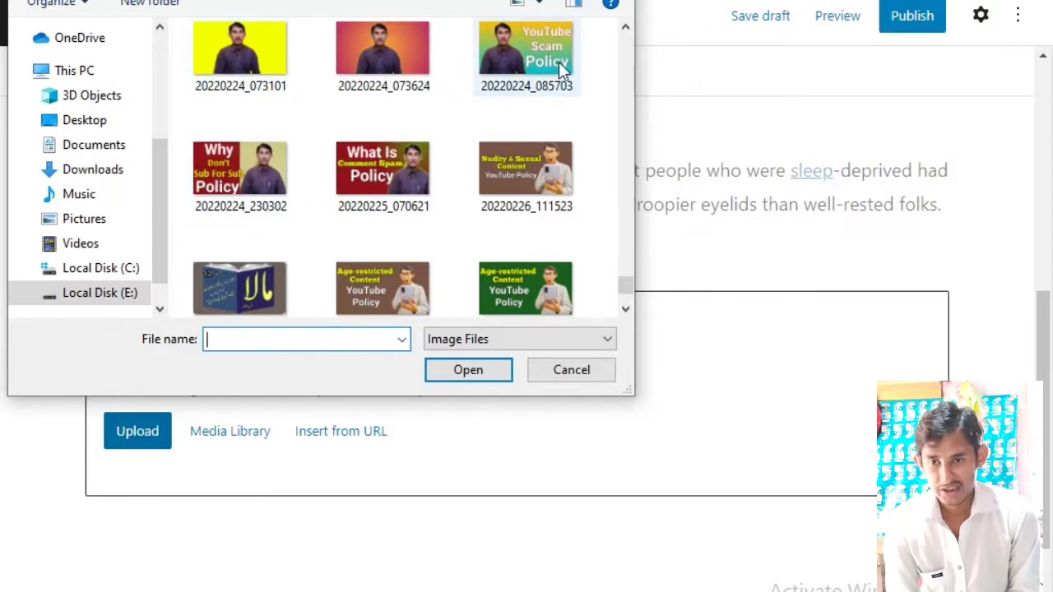
pyautogui.scroll(4, 417, 184)
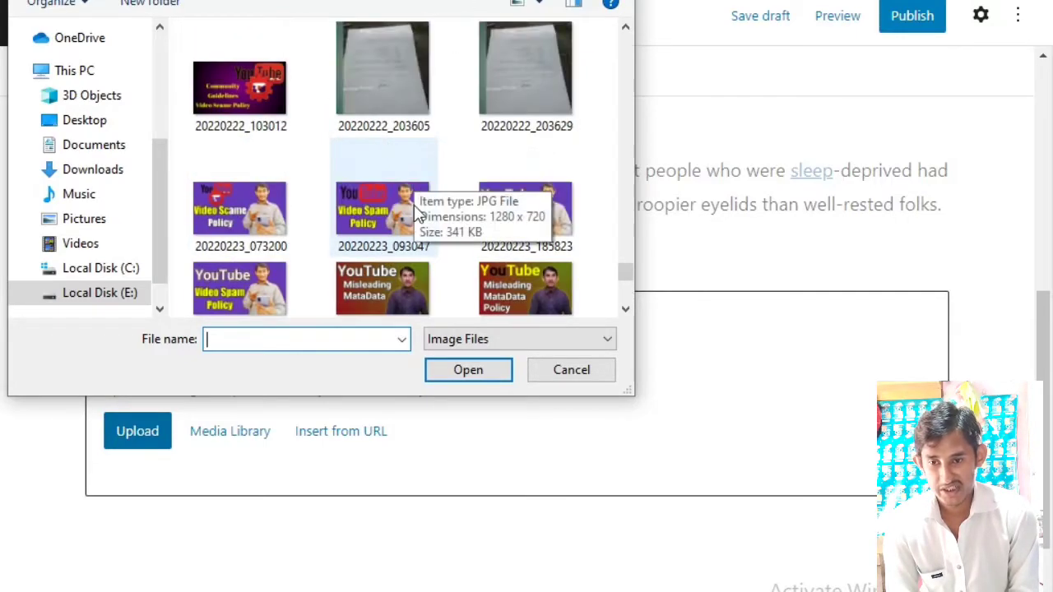
pyautogui.scroll(-3, 415, 188)
pyautogui.doubleClick(368, 100)
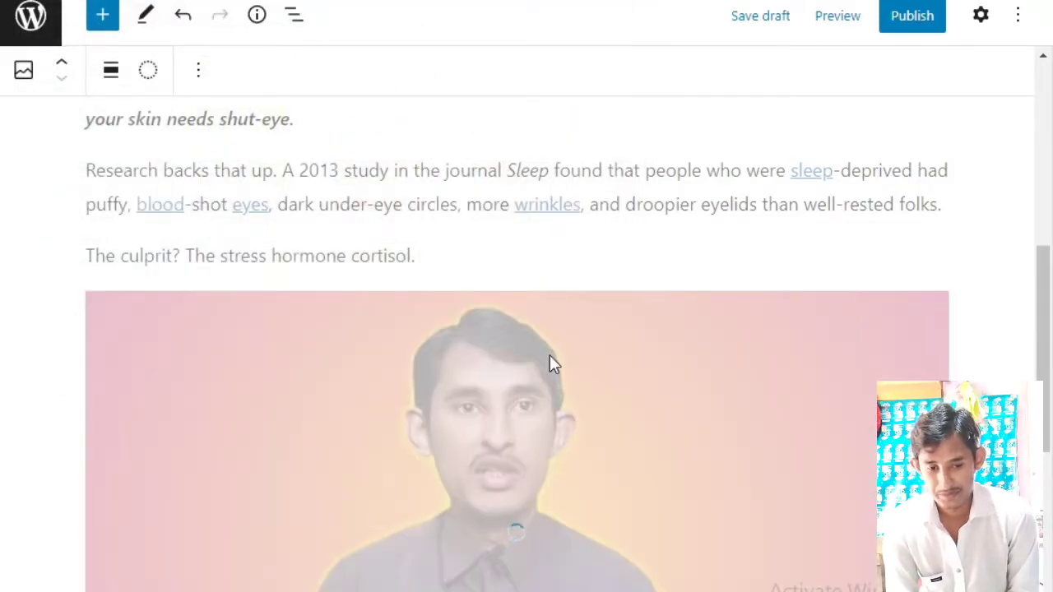
pyautogui.scroll(-2, 549, 356)
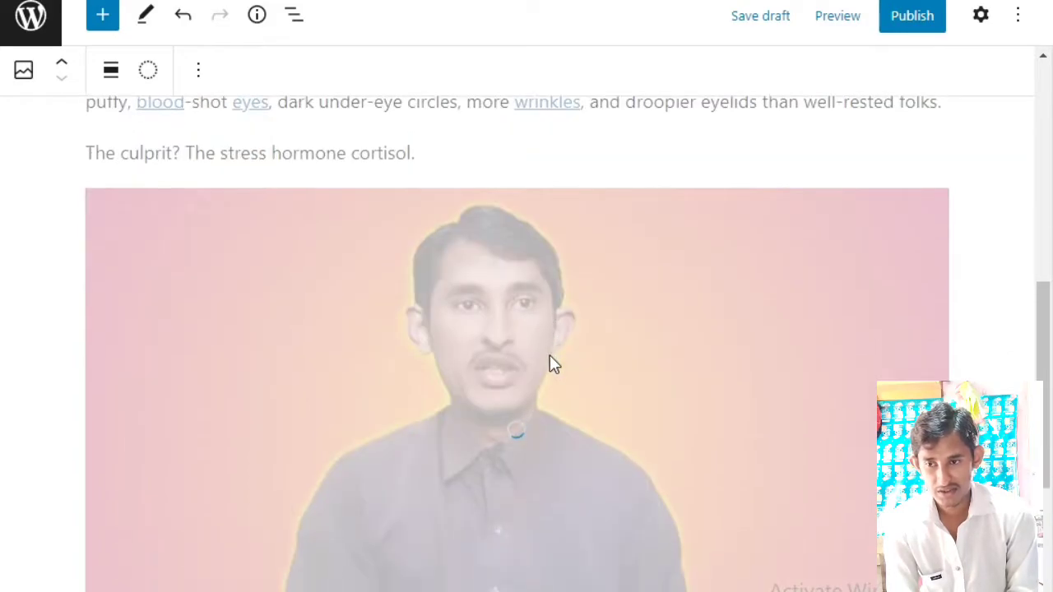
pyautogui.scroll(-5, 551, 362)
pyautogui.scroll(1, 553, 362)
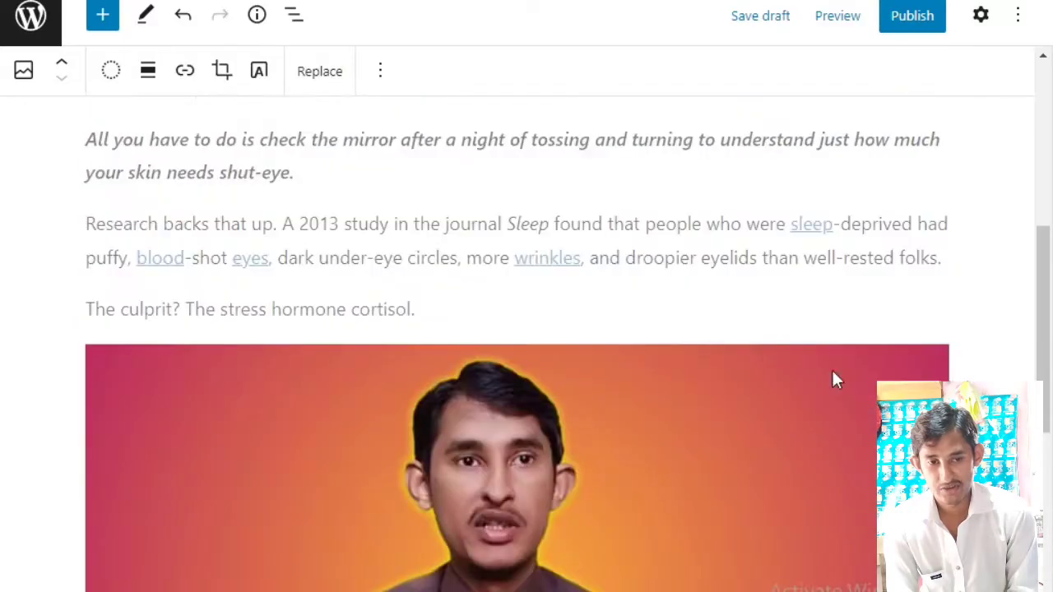
# Shrink the uploaded image proportionally to a little over half of the content width.
pyautogui.scroll(-4, 924, 337)
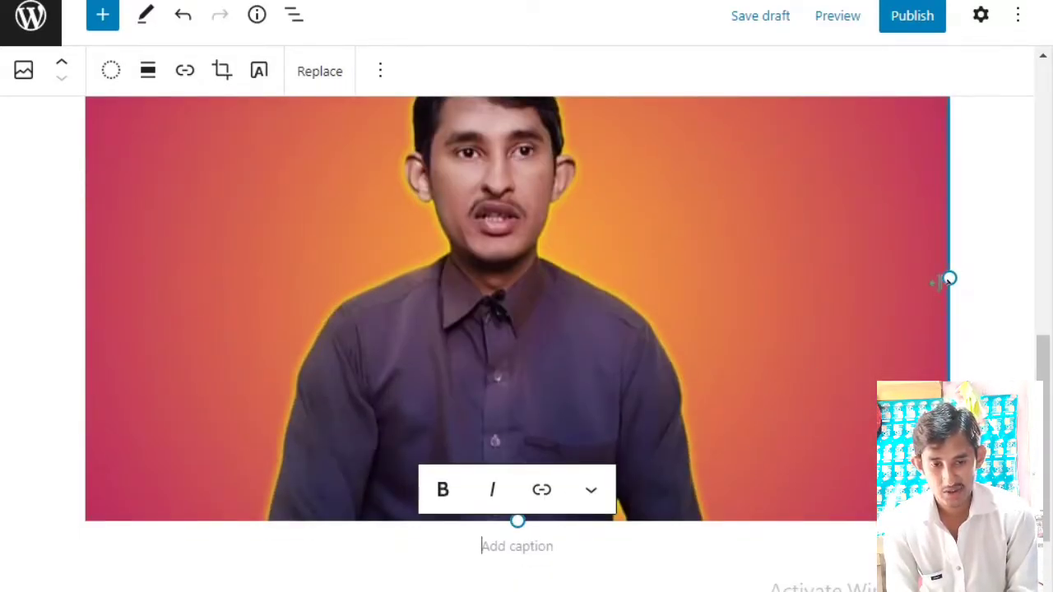
pyautogui.moveTo(949, 279); pyautogui.dragTo(609, 420)
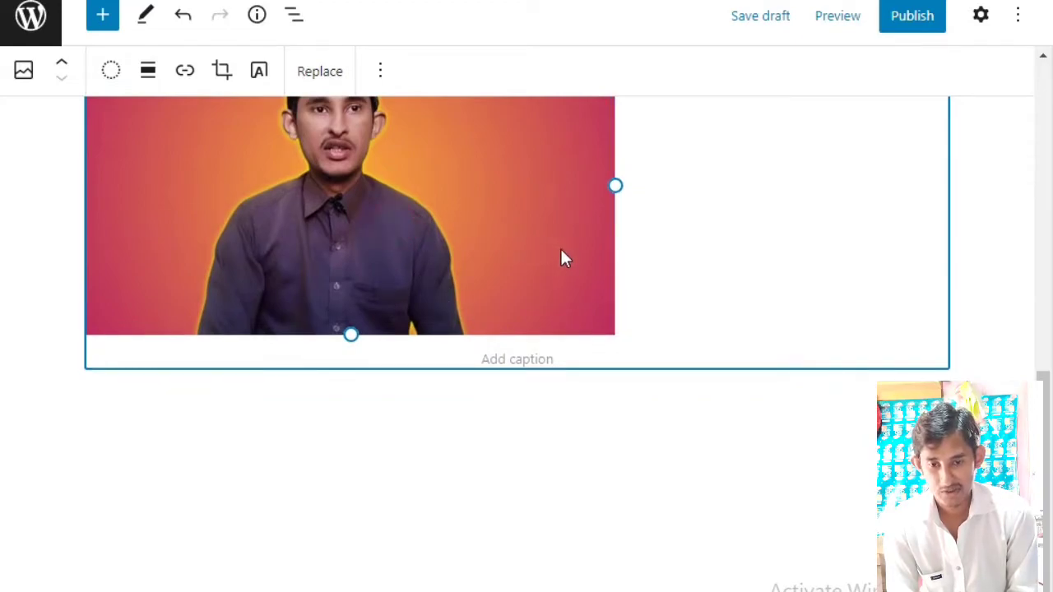
pyautogui.scroll(3, 1043, 54)
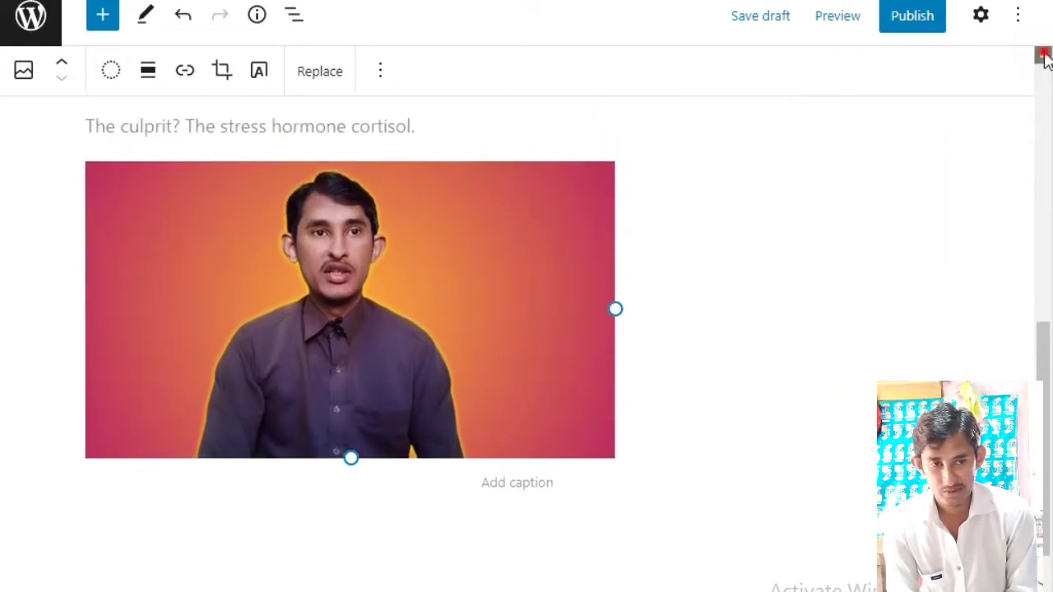
pyautogui.moveTo(348, 579); pyautogui.dragTo(436, 553)
pyautogui.click(304, 343)
pyautogui.click(846, 527)
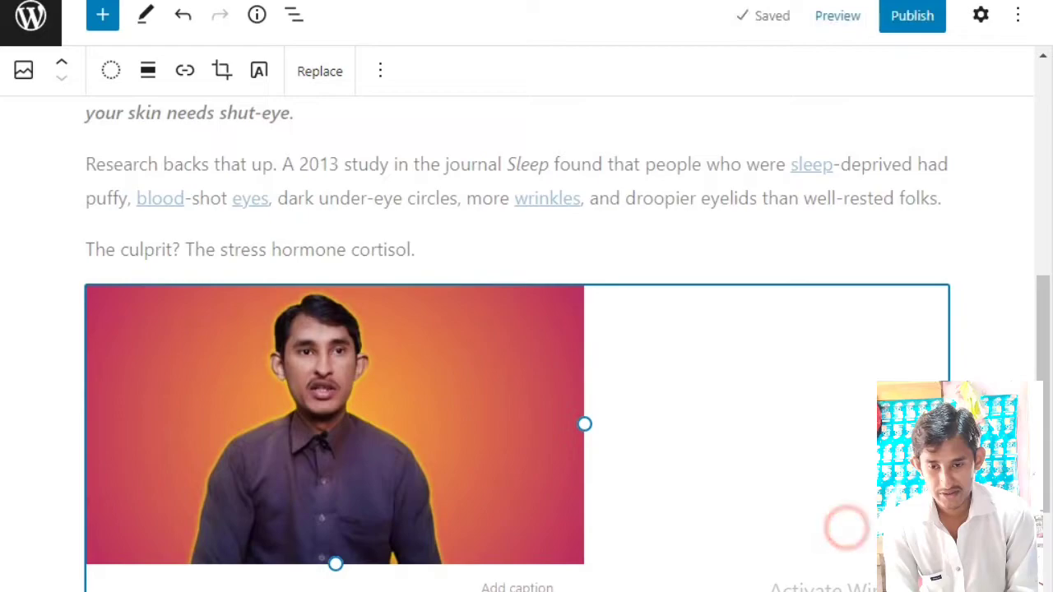
pyautogui.click(794, 241)
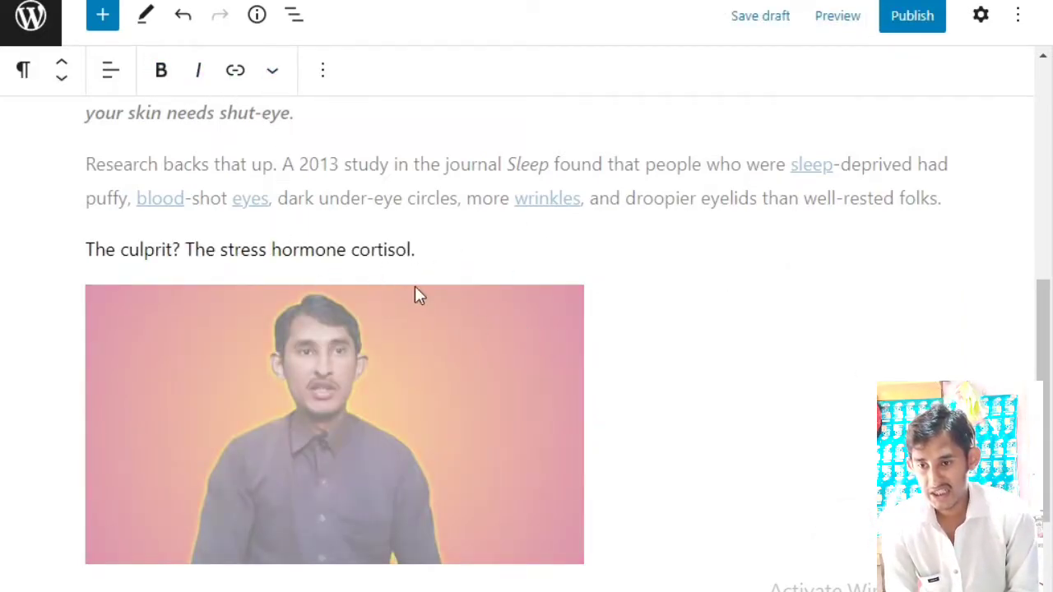
# Look at the additional text formatting options for the image caption, leaving the caption empty.
pyautogui.scroll(-1, 504, 461)
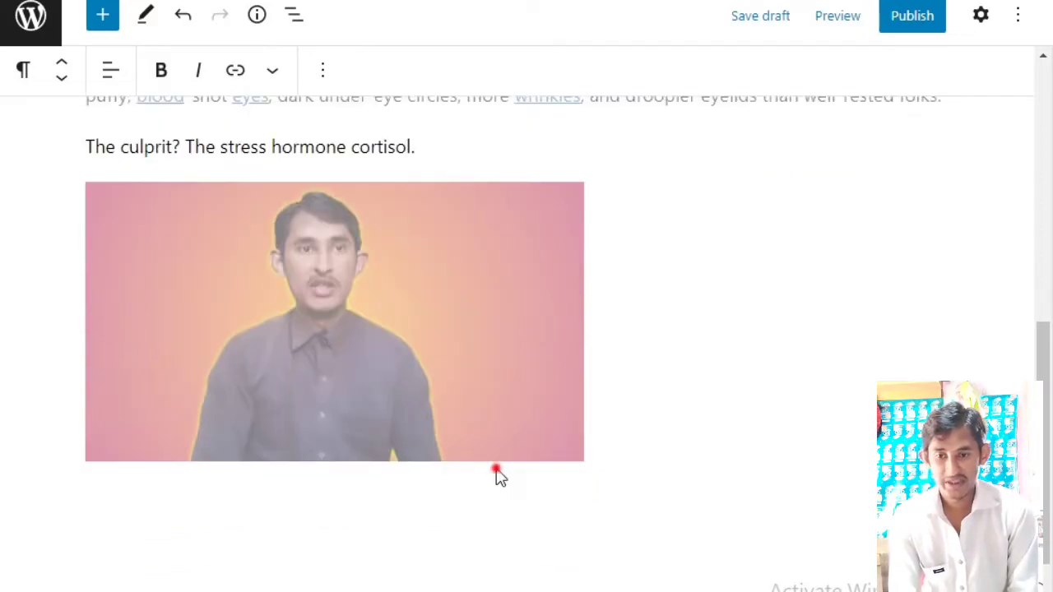
pyautogui.click(493, 468)
pyautogui.click(515, 484)
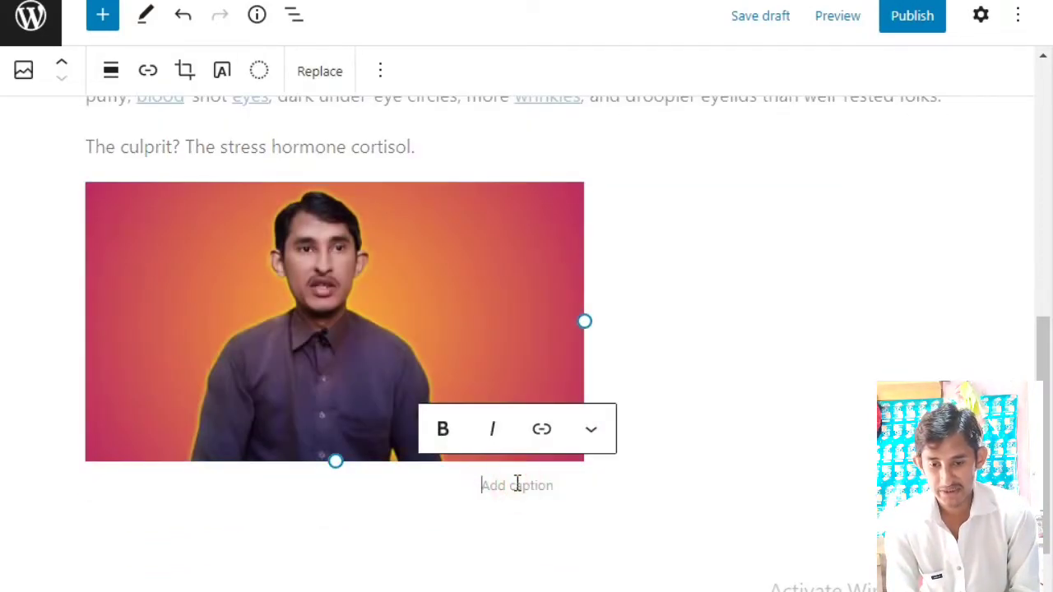
pyautogui.click(596, 423)
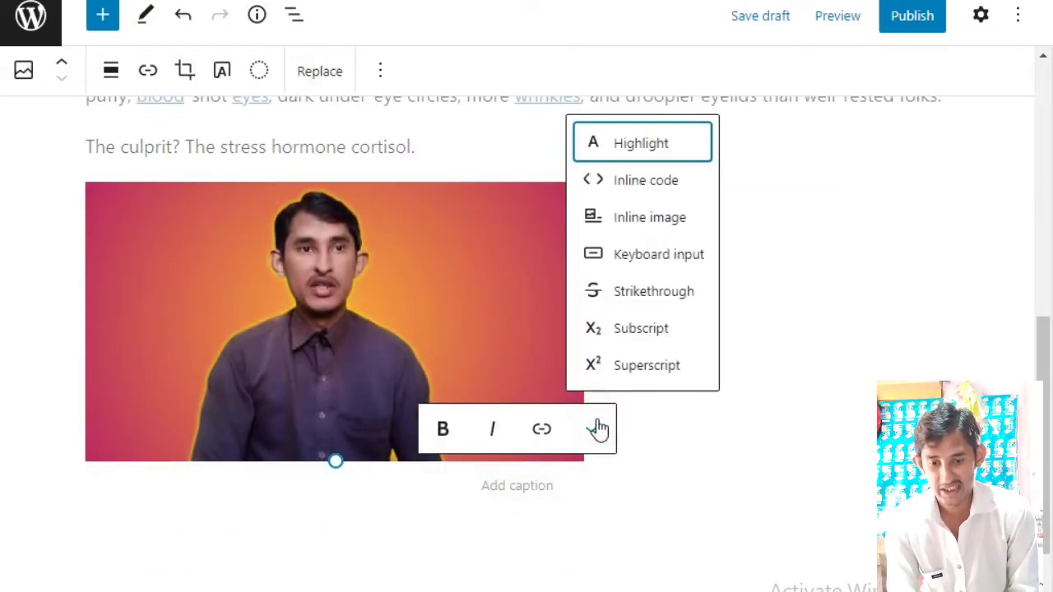
pyautogui.click(423, 552)
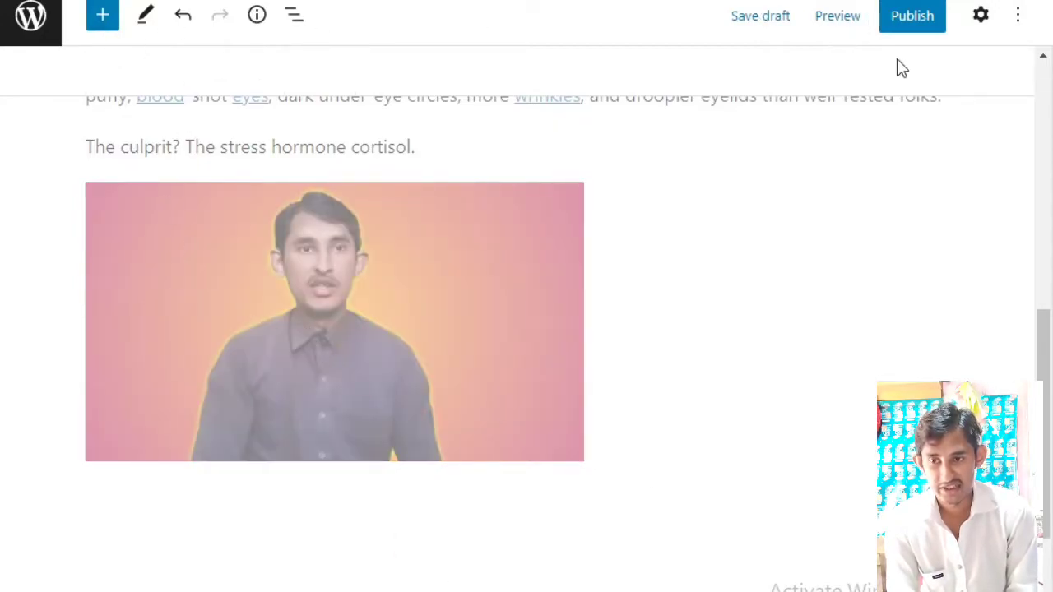
# Review the finished post and examine its pre-publish settings for visibility, publish date, tags and category.
pyautogui.scroll(-3, 937, 275)
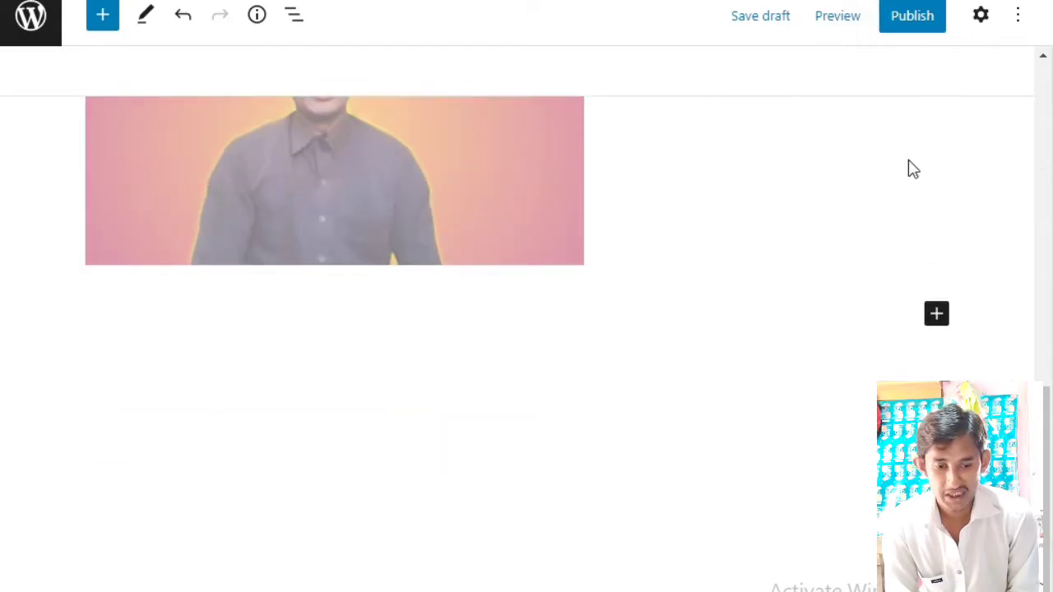
pyautogui.scroll(3, 921, 156)
pyautogui.scroll(5, 781, 211)
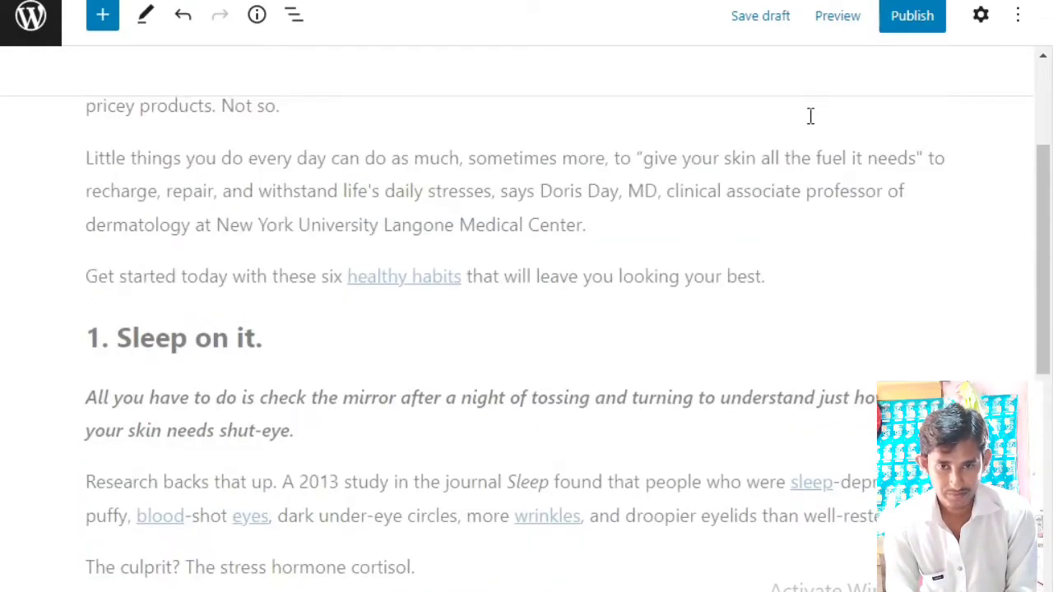
pyautogui.click(928, 27)
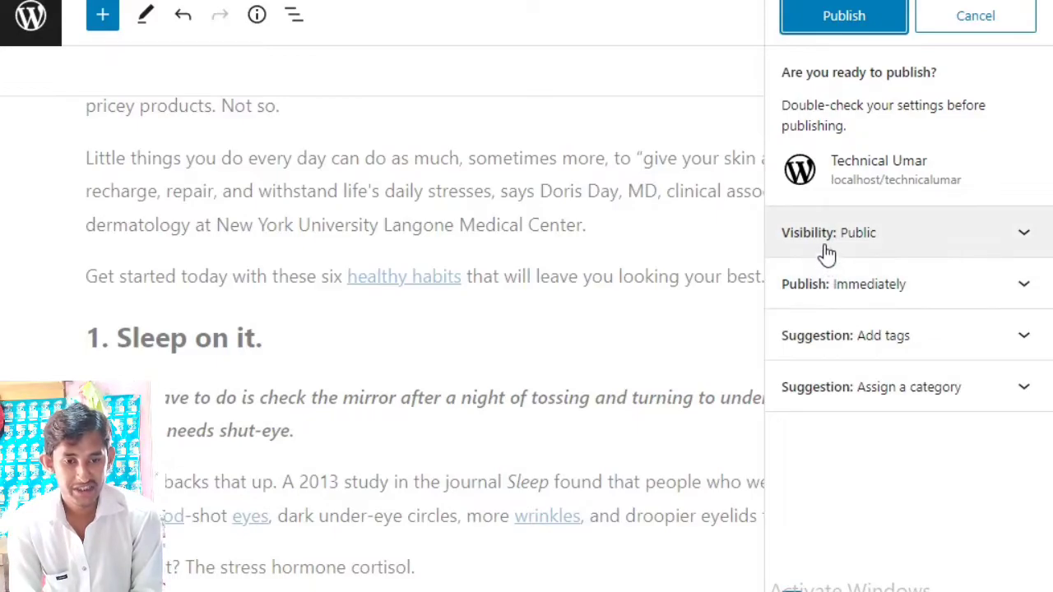
pyautogui.click(900, 234)
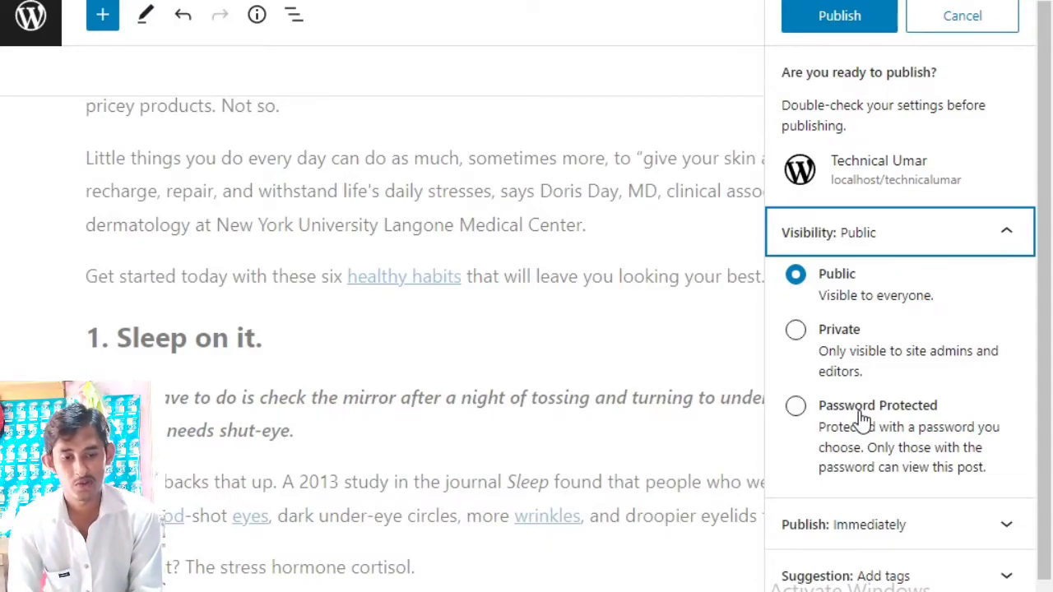
pyautogui.scroll(-2, 861, 419)
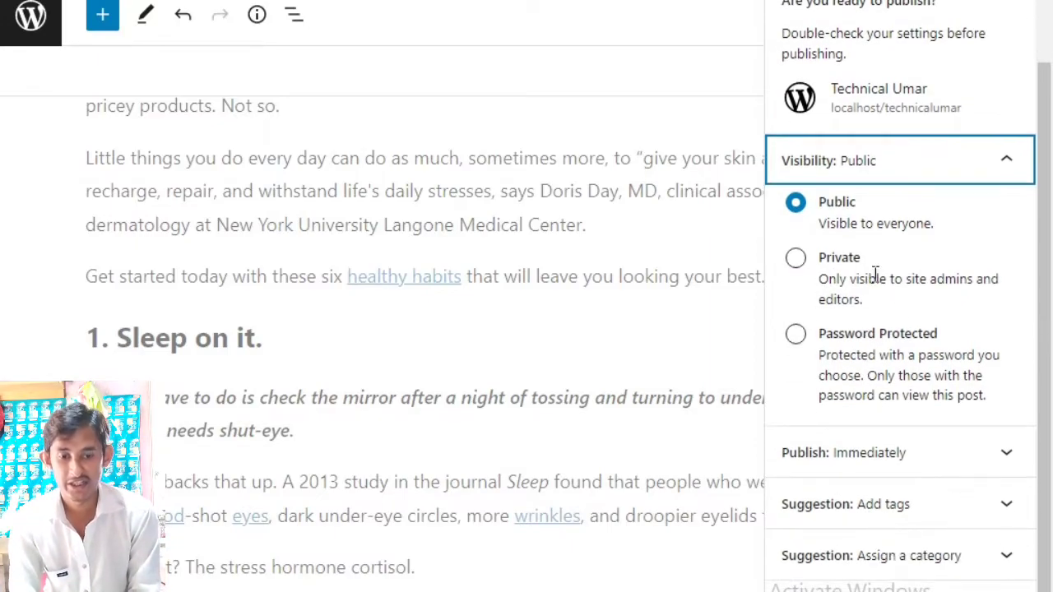
pyautogui.click(853, 460)
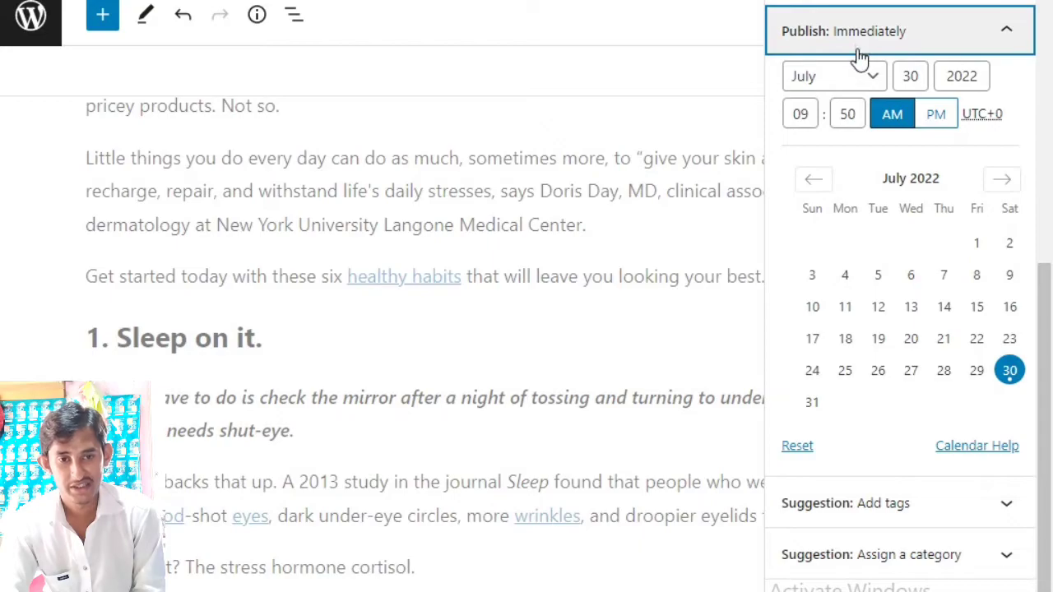
pyautogui.scroll(-1, 980, 318)
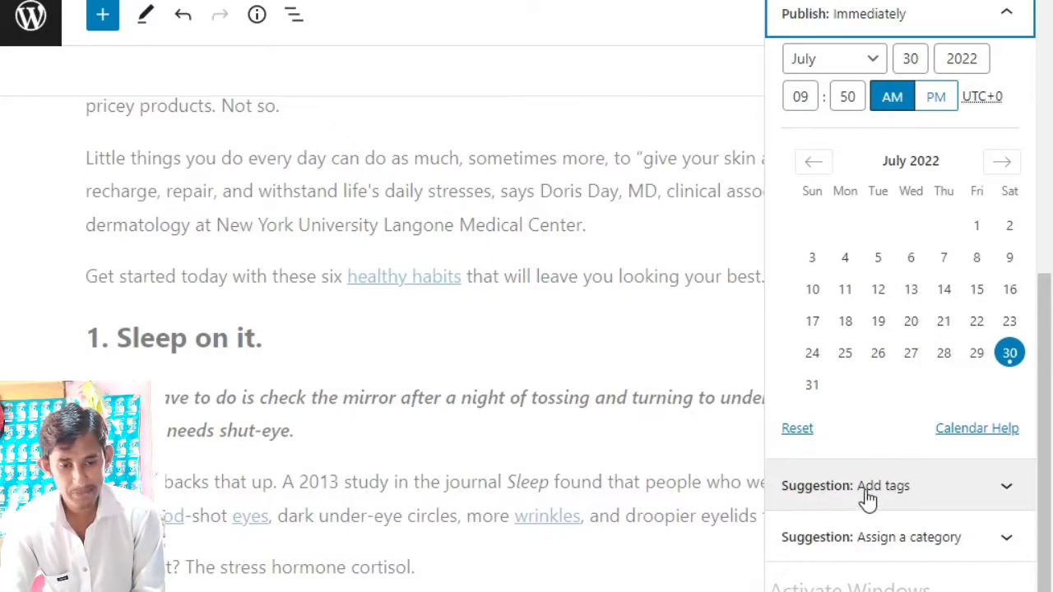
pyautogui.click(899, 490)
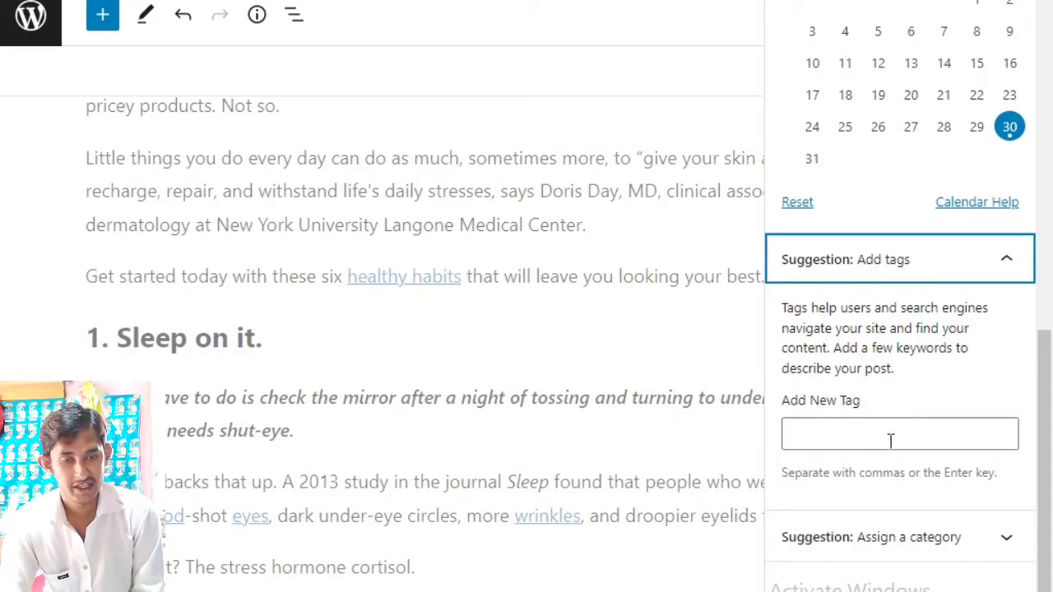
pyautogui.click(933, 542)
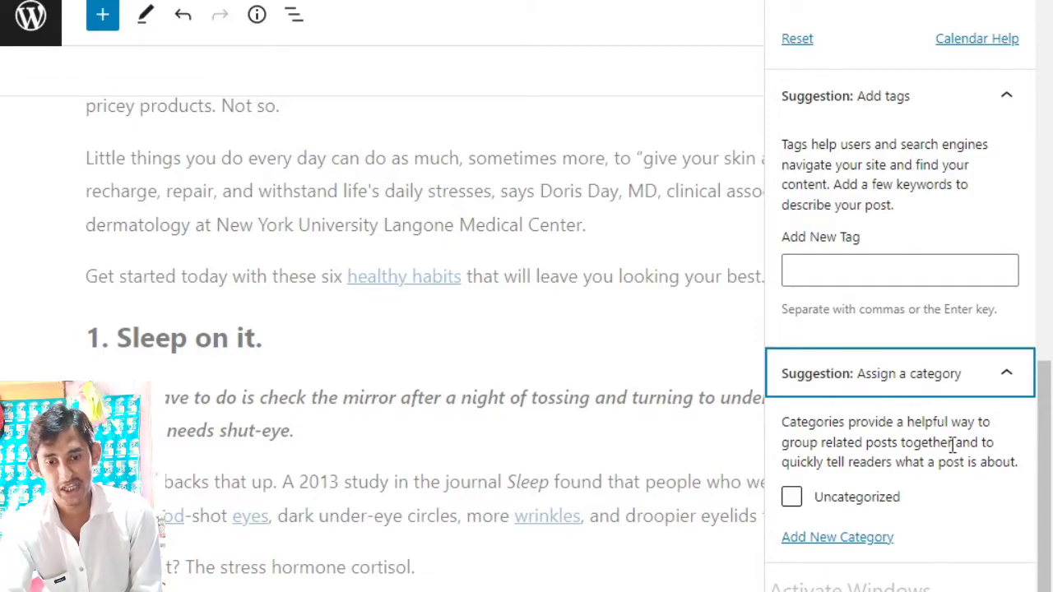
# Publish the post immediately with public visibility.
pyautogui.scroll(6, 972, 467)
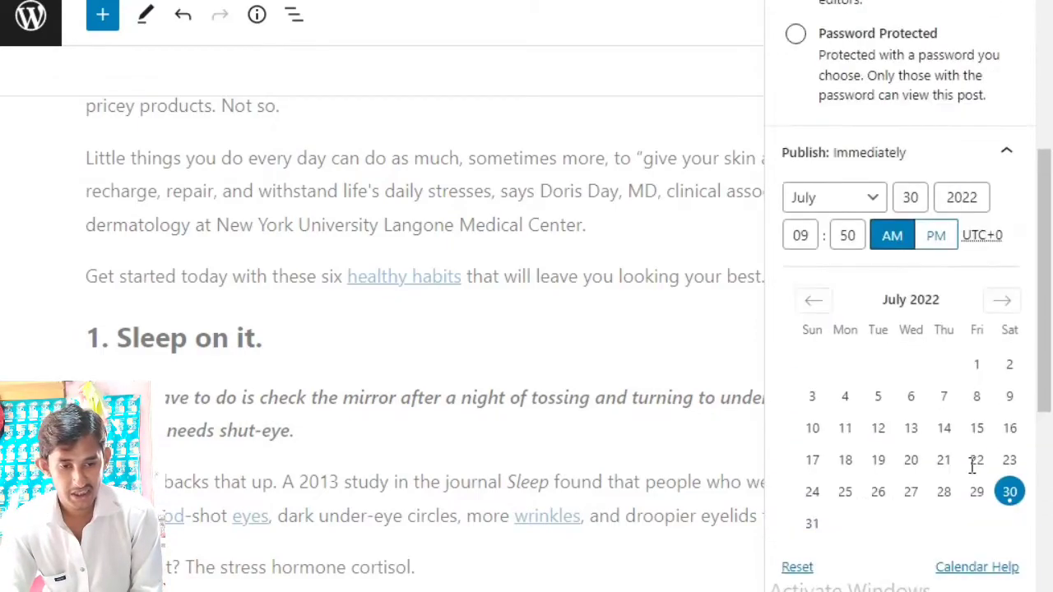
pyautogui.scroll(5, 973, 465)
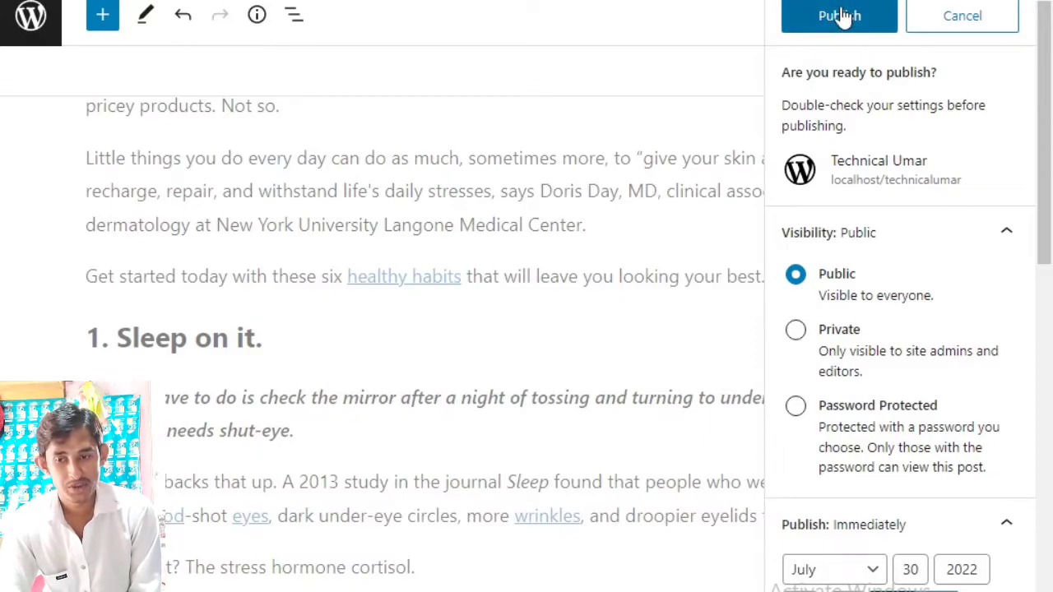
pyautogui.click(839, 16)
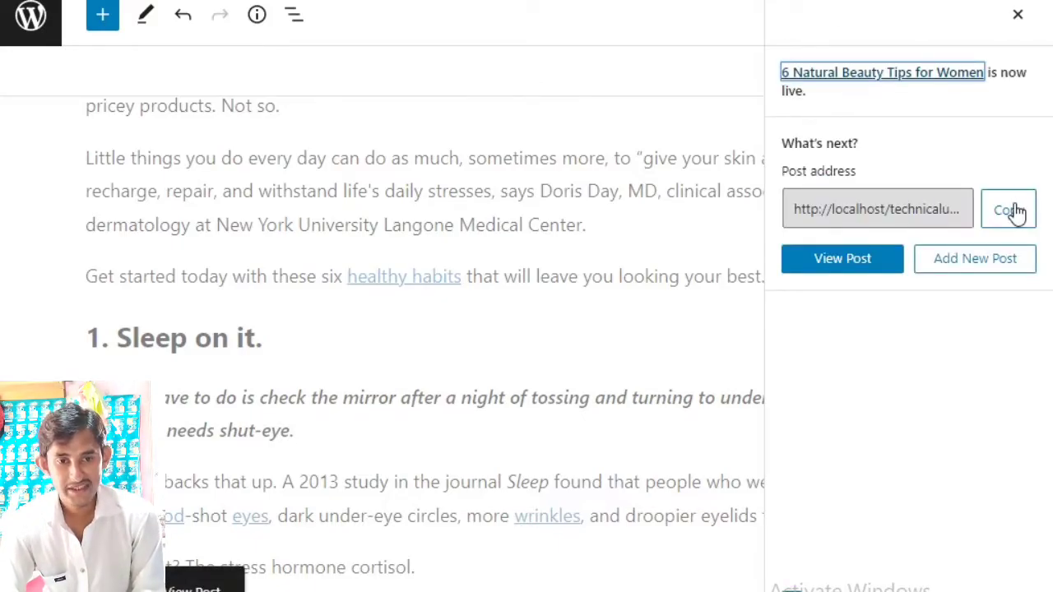
pyautogui.scroll(-8, 401, 207)
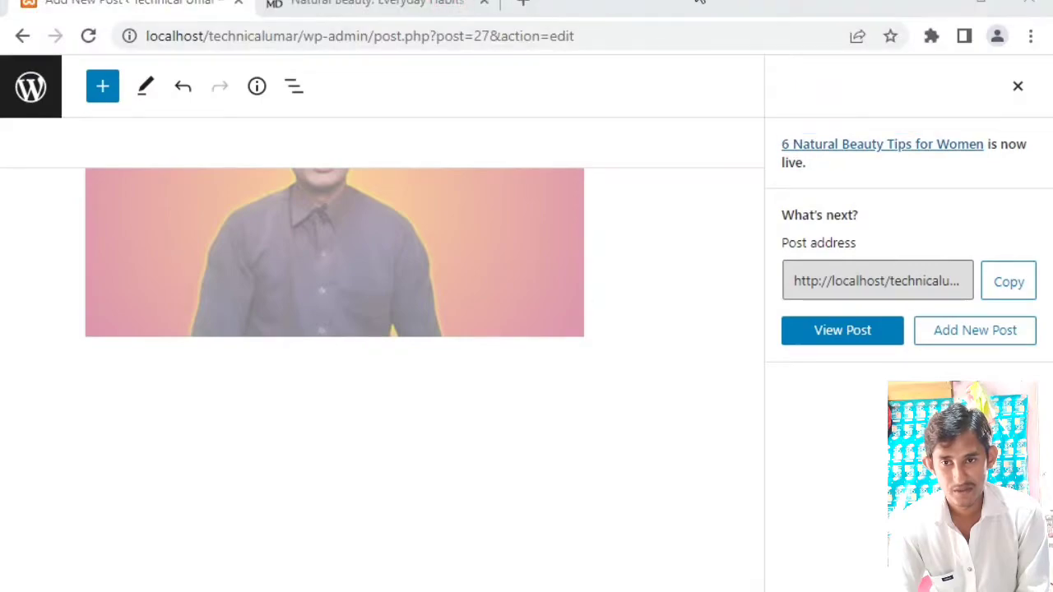
# Open localhost/technicalumar in a new browser tab, check the published post on the home page and reload it.
pyautogui.click(520, 9)
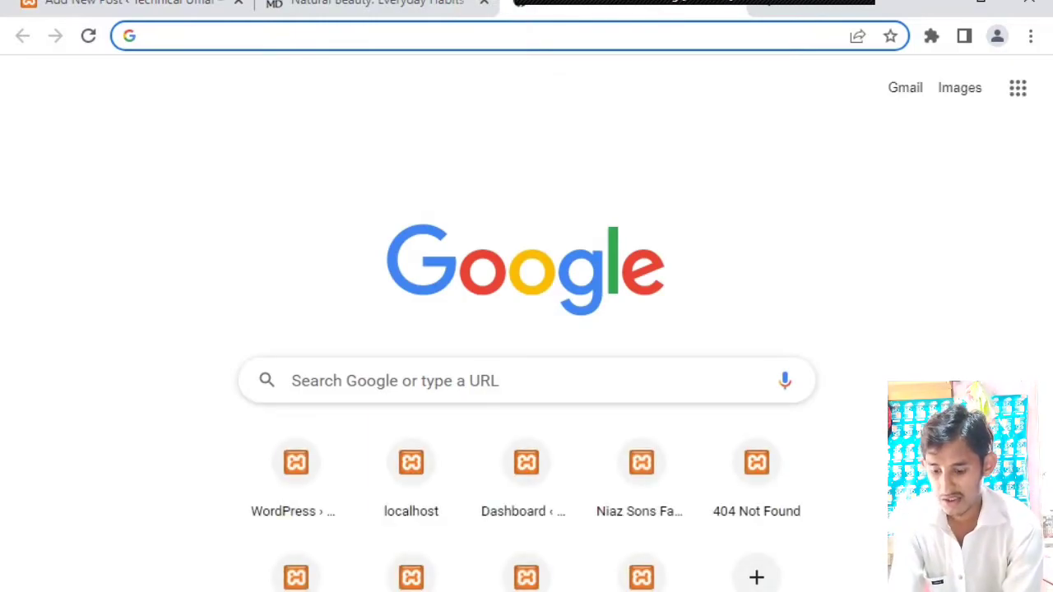
pyautogui.write('loca')
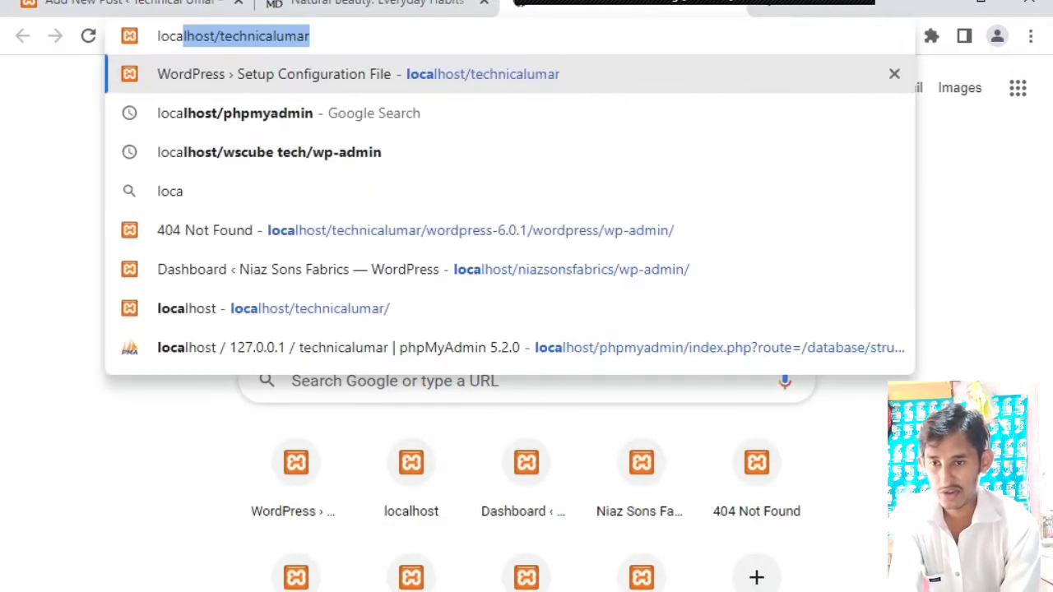
pyautogui.press('Return')
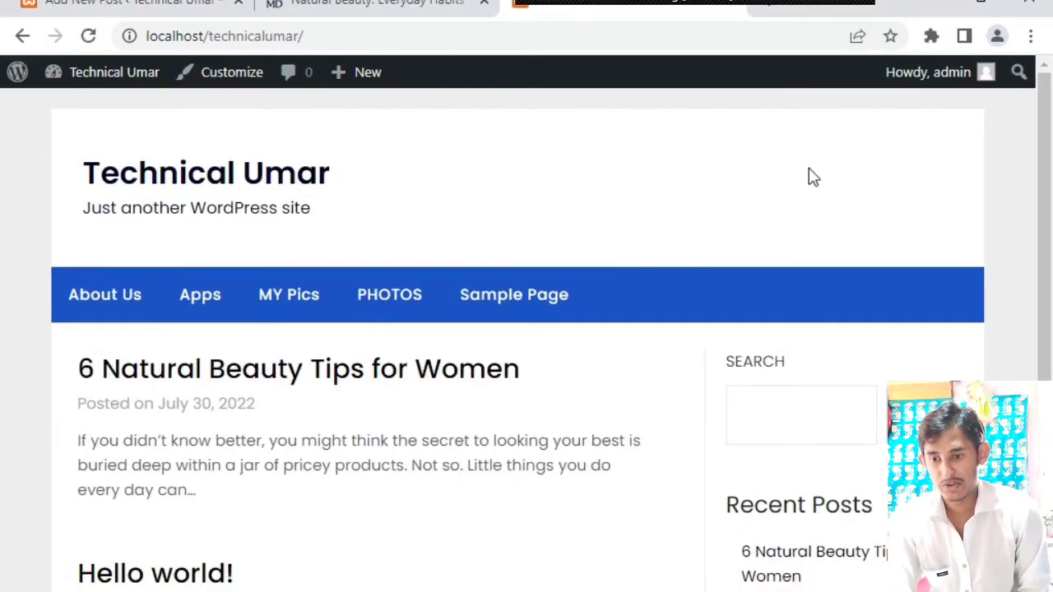
pyautogui.scroll(-1, 118, 397)
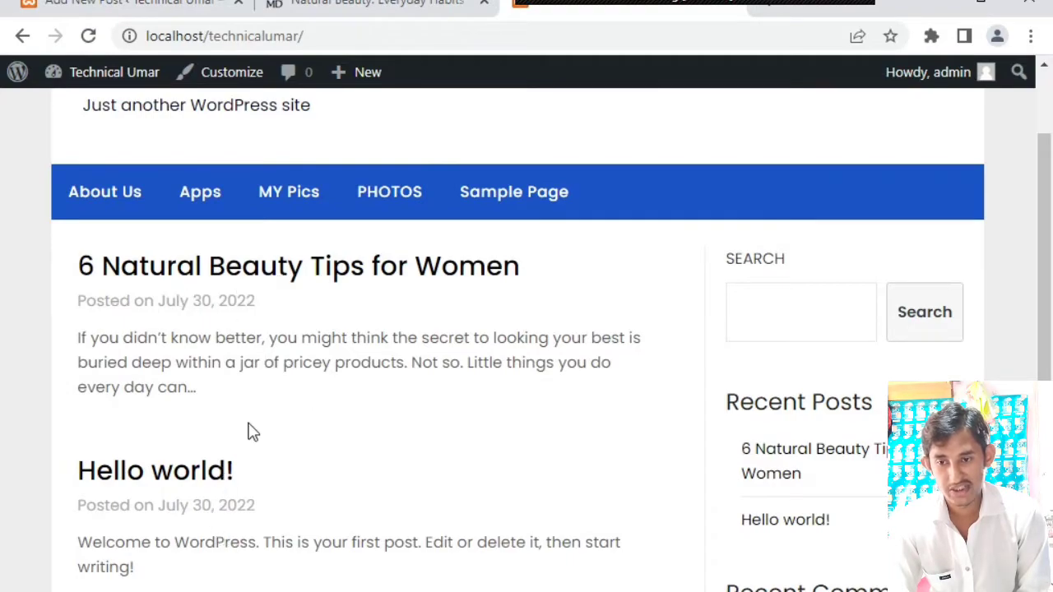
pyautogui.scroll(-3, 257, 415)
pyautogui.press('F5')
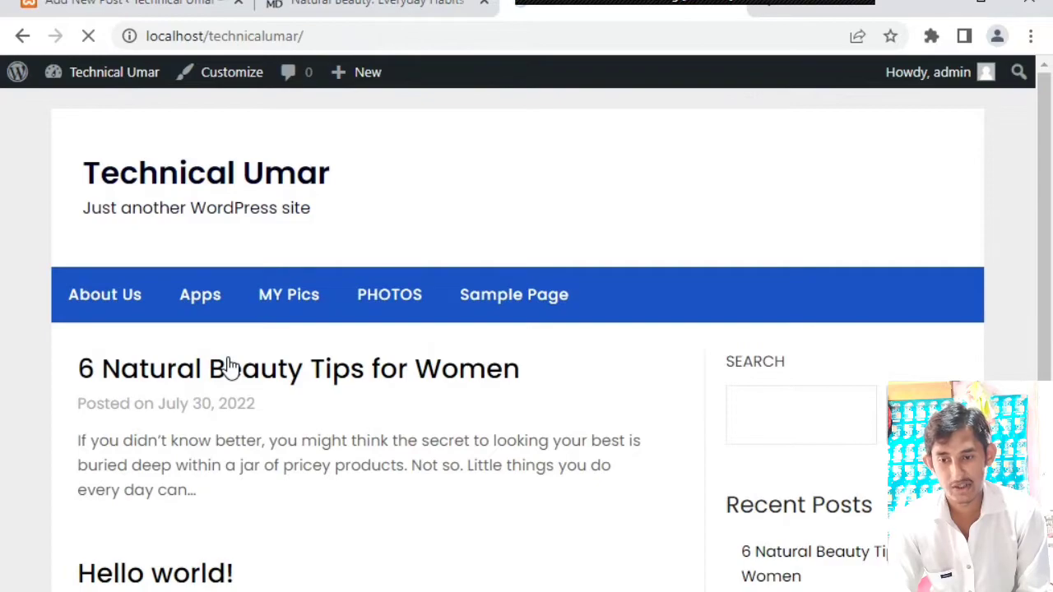
# Open the published post "6 Natural Beauty Tips for Women" from the home page and examine its text, formatting, image and comment section.
pyautogui.click(230, 368)
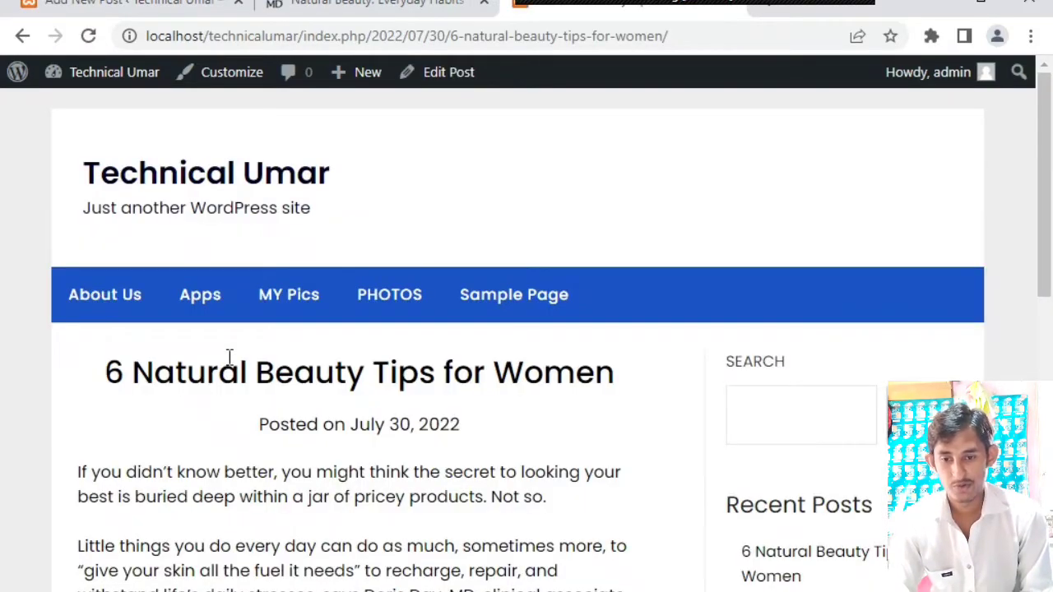
pyautogui.scroll(-10, 230, 362)
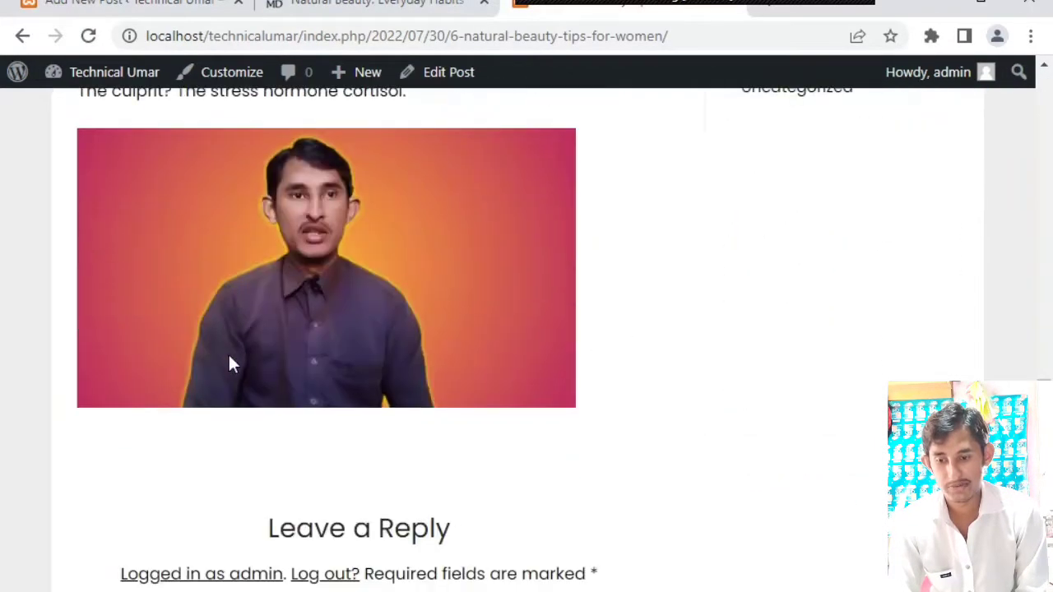
pyautogui.scroll(-3, 231, 363)
pyautogui.scroll(1, 230, 364)
pyautogui.scroll(-3, 230, 363)
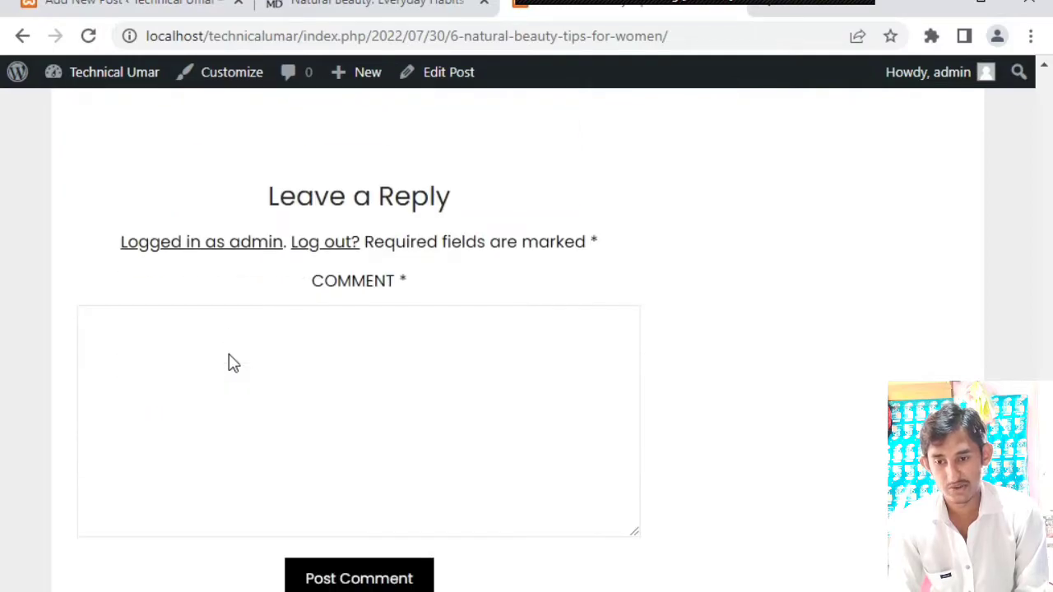
pyautogui.scroll(5, 328, 378)
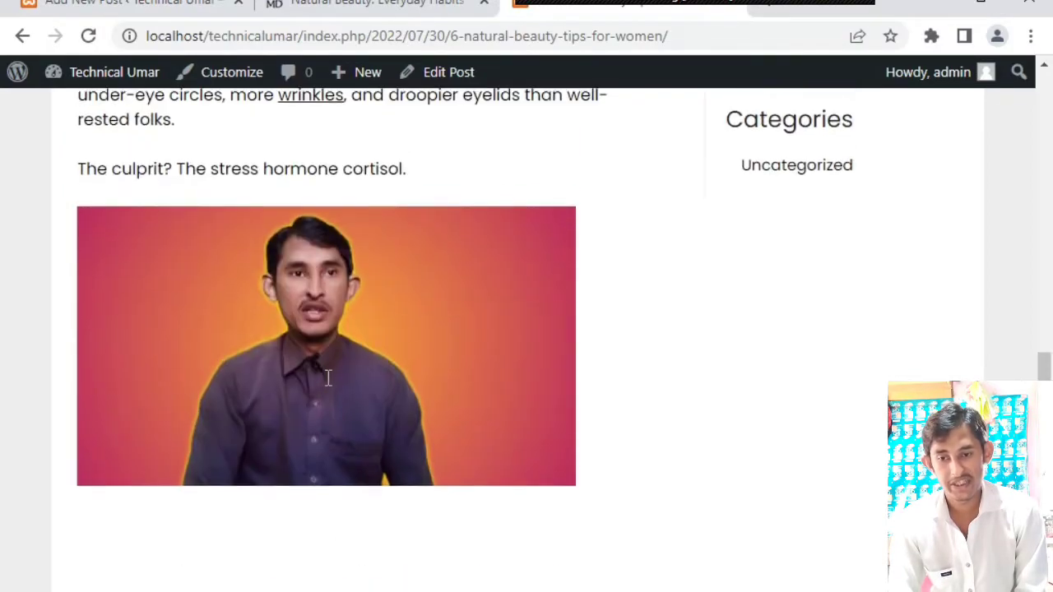
pyautogui.scroll(5, 317, 350)
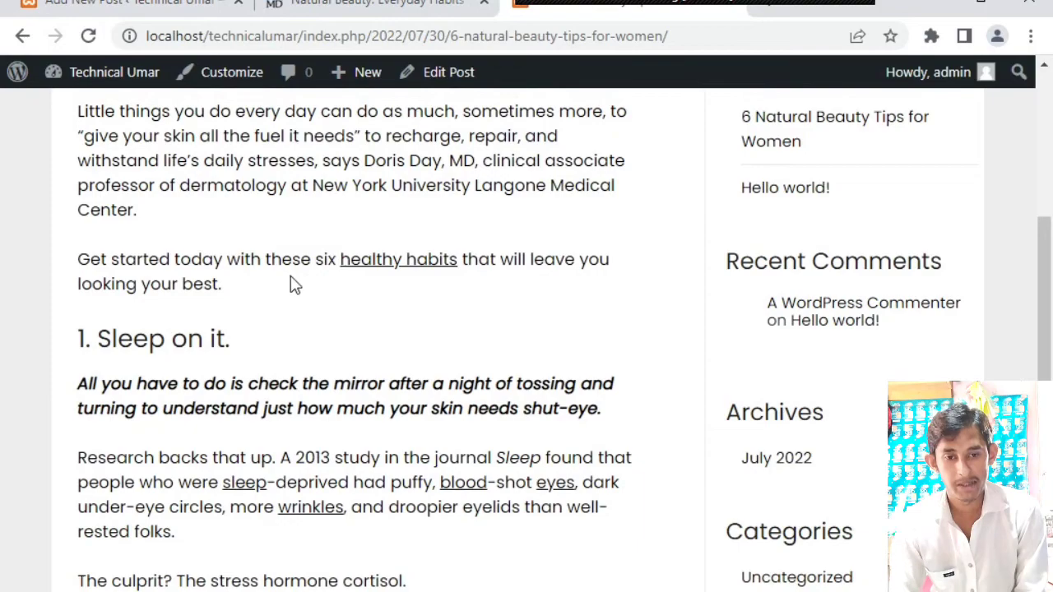
pyautogui.scroll(5, 292, 284)
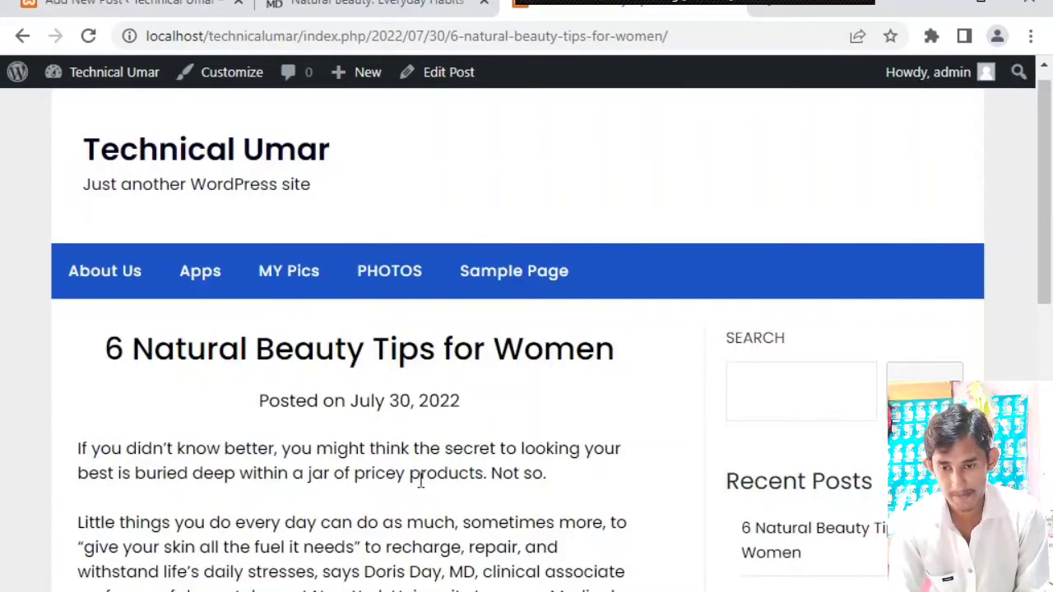
pyautogui.scroll(-2, 285, 445)
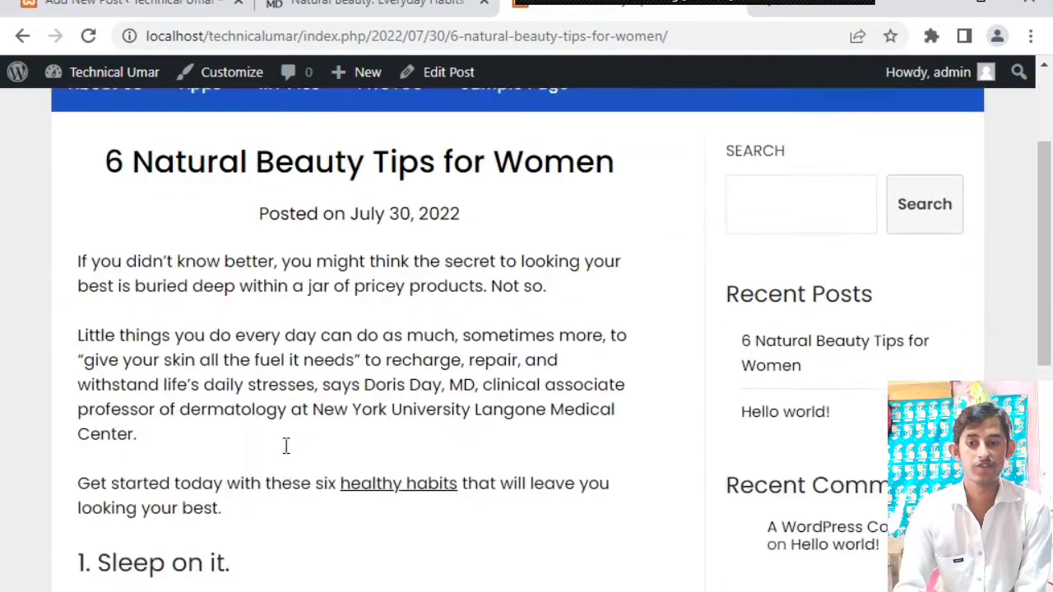
pyautogui.scroll(-3, 285, 445)
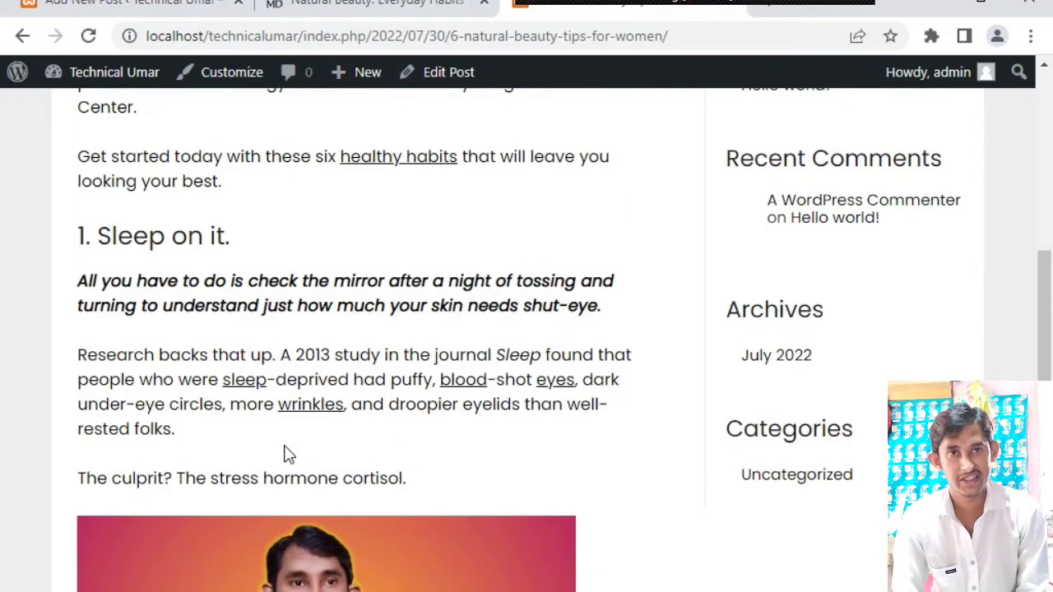
pyautogui.scroll(-2, 288, 454)
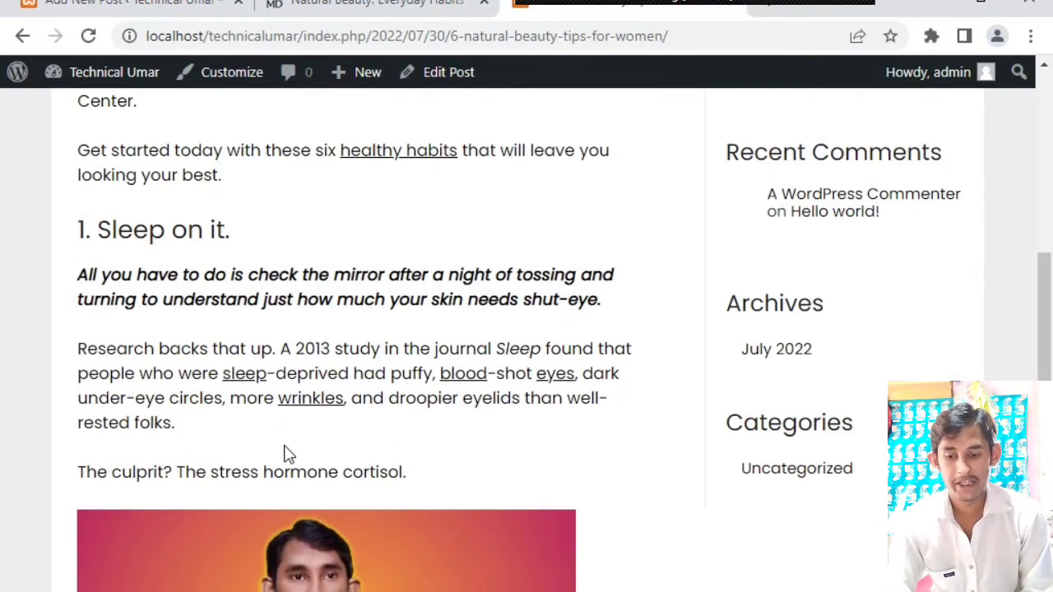